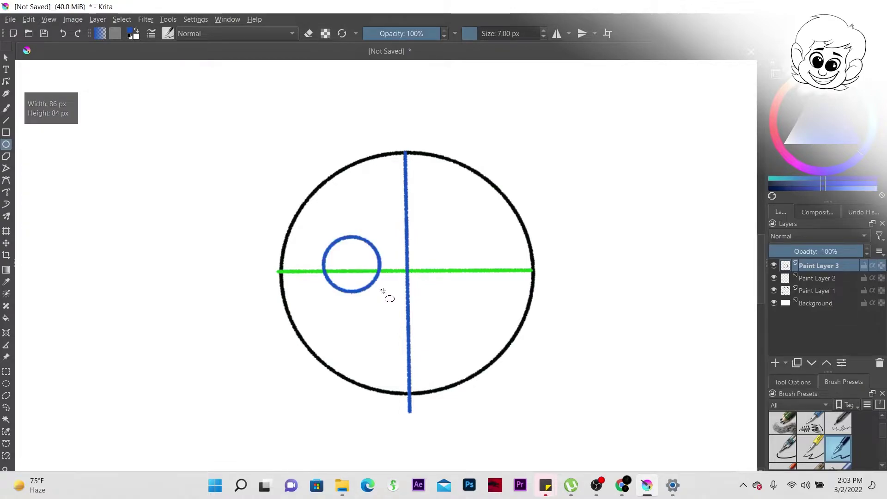
Step: Undo the blue ellipse and draw a small black freehand eye outline on the left half of the green guide line
{"action": "key", "text": "ctrl+z"}
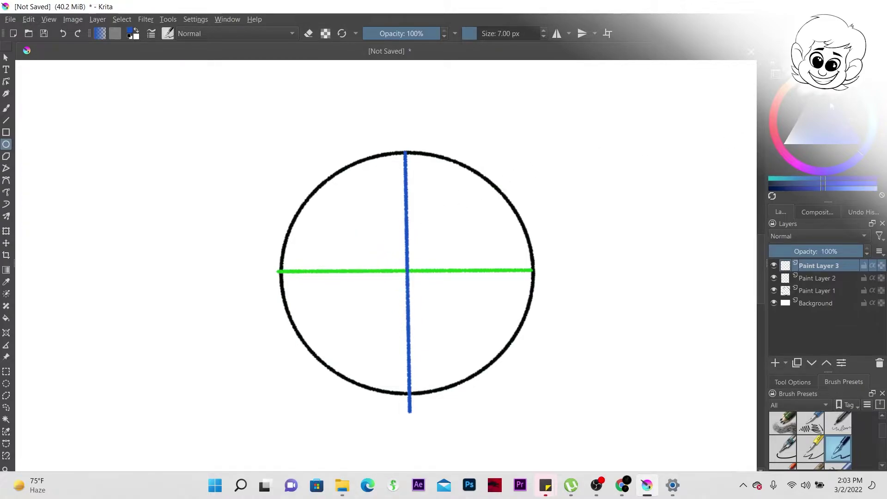
{"action": "left_click", "coordinate": [823, 84]}
{"action": "left_click", "coordinate": [6, 108]}
{"action": "left_click", "coordinate": [484, 33]}
{"action": "key", "text": "ctrl+z"}
{"action": "mouse_move", "coordinate": [350, 245]}
{"action": "left_mouse_down"}
{"action": "mouse_move", "coordinate": [365, 270]}
{"action": "mouse_move", "coordinate": [373, 263]}
{"action": "mouse_move", "coordinate": [356, 271]}
{"action": "mouse_move", "coordinate": [389, 253]}
{"action": "left_mouse_up"}
{"action": "key", "text": "e"}
{"action": "key", "text": "ctrl+t"}
{"action": "key", "text": "Return"}
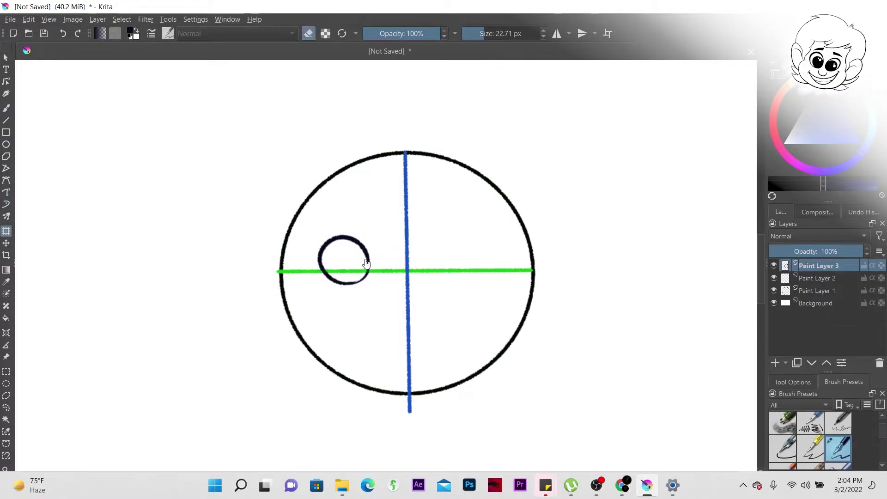
Step: Paint a solid black pupil in the lower right of the left eye
{"action": "key", "text": "b"}
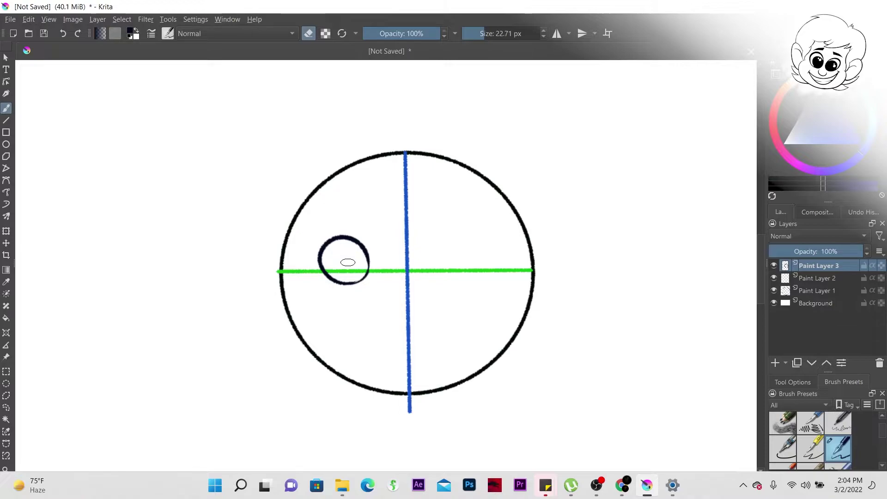
{"action": "key", "text": "e"}
{"action": "left_click_drag", "start_coordinate": [356, 266], "coordinate": [349, 265]}
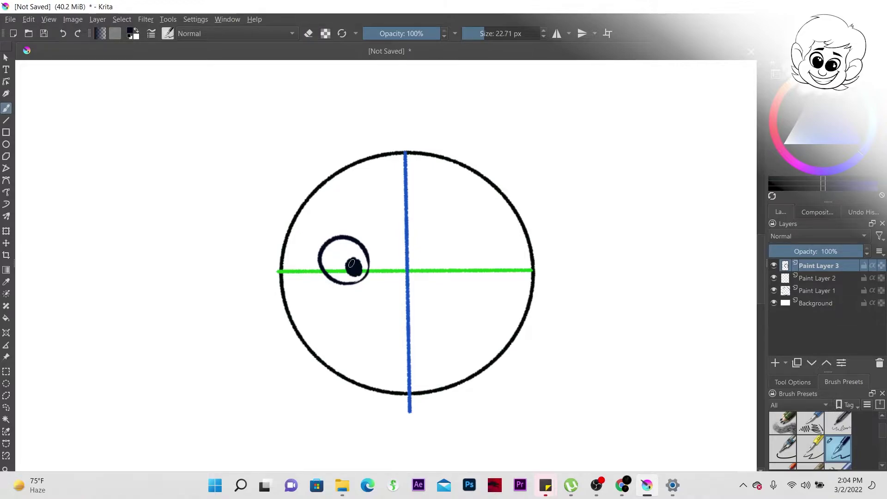
Step: Duplicate the left eye's layer, rotate the copy, and place it on the right half of the green guide line
{"action": "key", "text": "ctrl+j"}
{"action": "key", "text": "ctrl+t"}
{"action": "left_click_drag", "start_coordinate": [386, 229], "coordinate": [354, 323]}
{"action": "left_click_drag", "start_coordinate": [363, 256], "coordinate": [492, 256]}
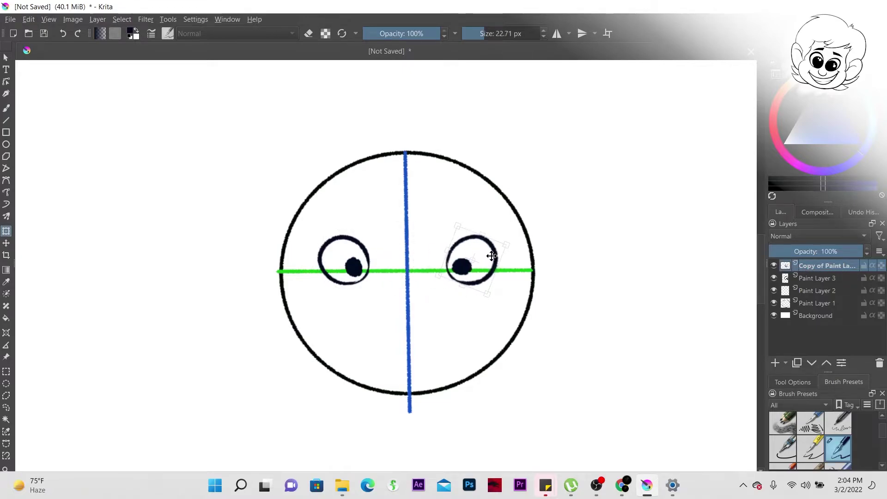
{"action": "key", "text": "Return"}
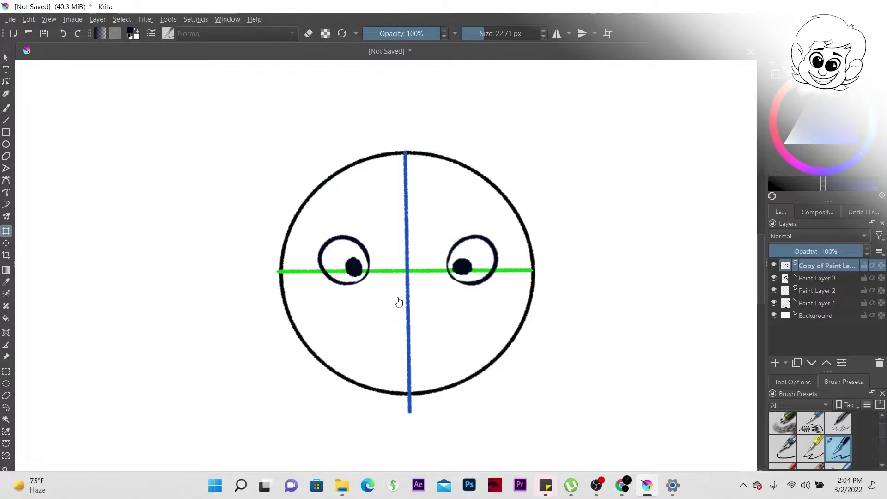
Step: Switch to the Freehand Brush and choose a medium blue foreground colour
{"action": "left_click", "coordinate": [8, 108]}
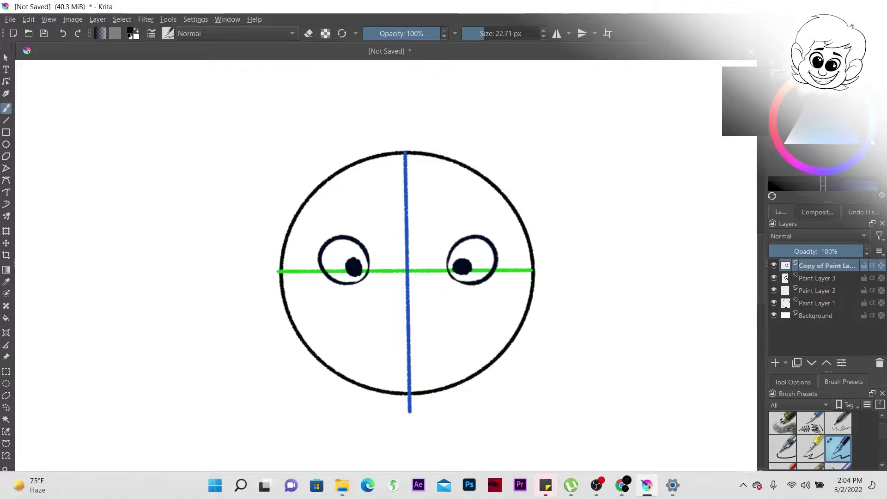
{"action": "left_click", "coordinate": [843, 134]}
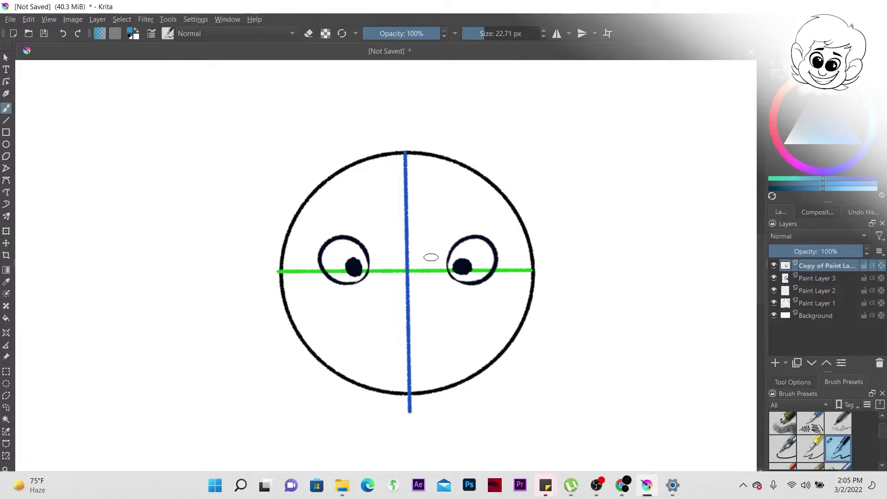
{"action": "key", "text": "ctrl"}
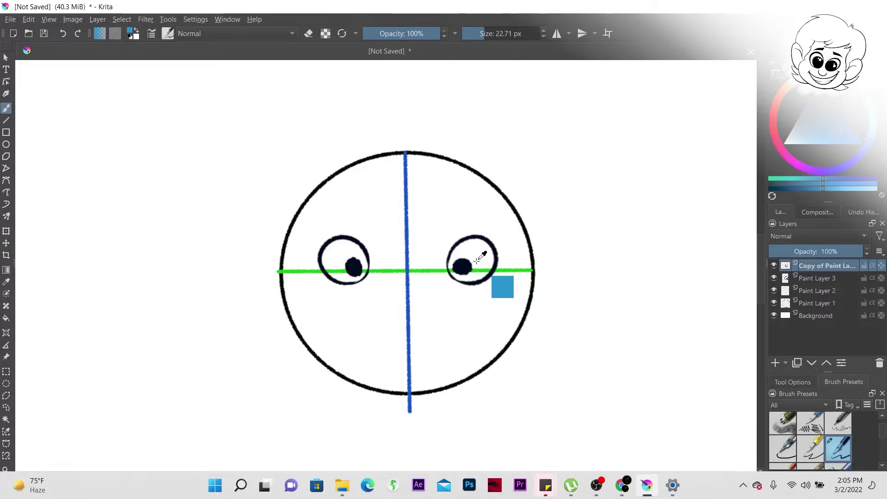
Step: Duplicate the right eye, rotate and centre the copy on the vertical guide between both eyes, and reduce its opacity to 48%
{"action": "key", "text": "ctrl+j"}
{"action": "key", "text": "ctrl+t"}
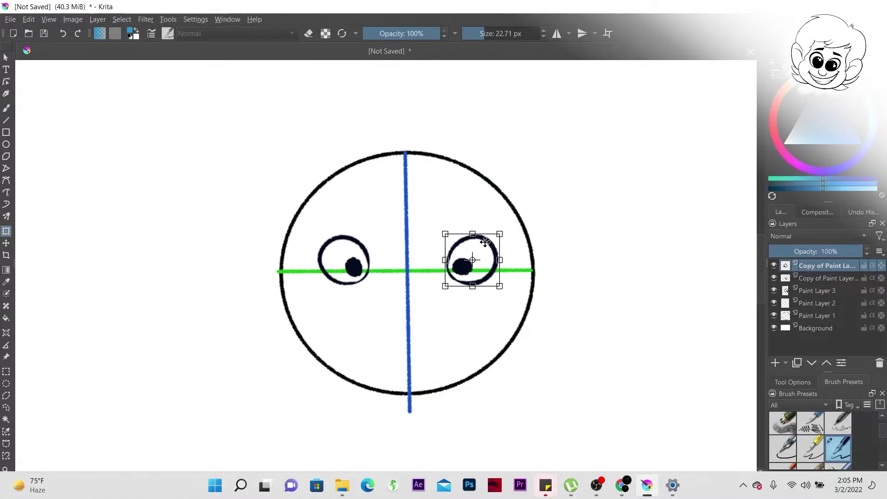
{"action": "left_click_drag", "start_coordinate": [486, 242], "coordinate": [409, 203]}
{"action": "left_click_drag", "start_coordinate": [413, 239], "coordinate": [405, 236]}
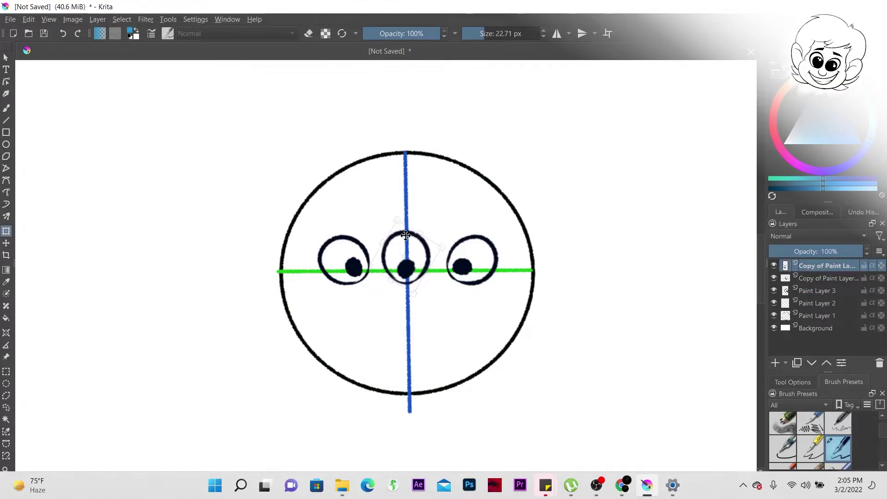
{"action": "key", "text": "Return"}
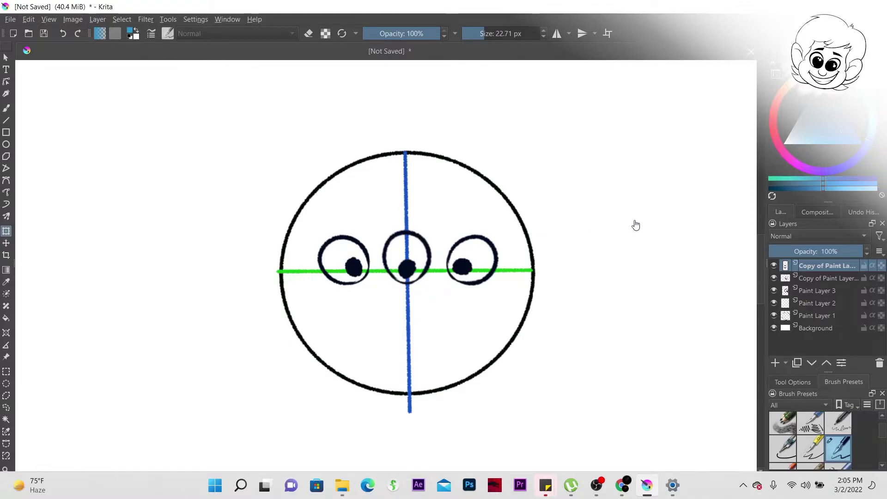
{"action": "left_click", "coordinate": [815, 251]}
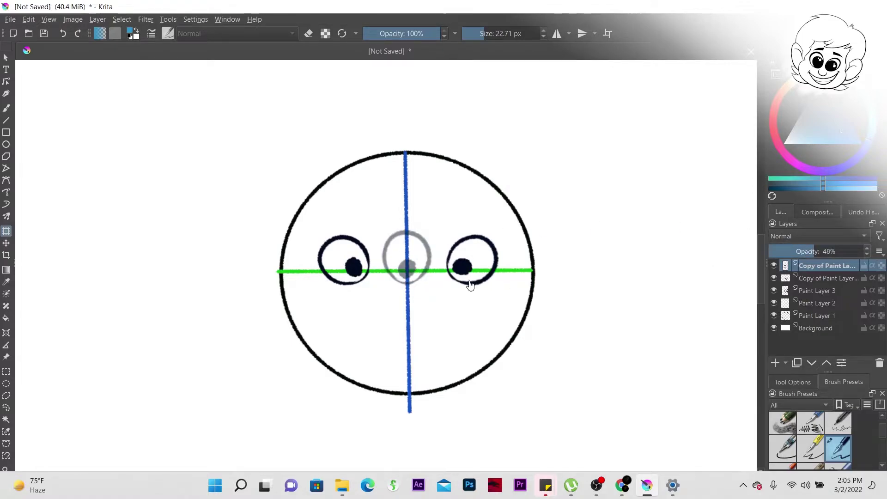
Step: Move the left eye and the right eye inward until each sits directly beside the faded middle eye
{"action": "left_click", "coordinate": [810, 278]}
{"action": "left_click", "coordinate": [809, 289]}
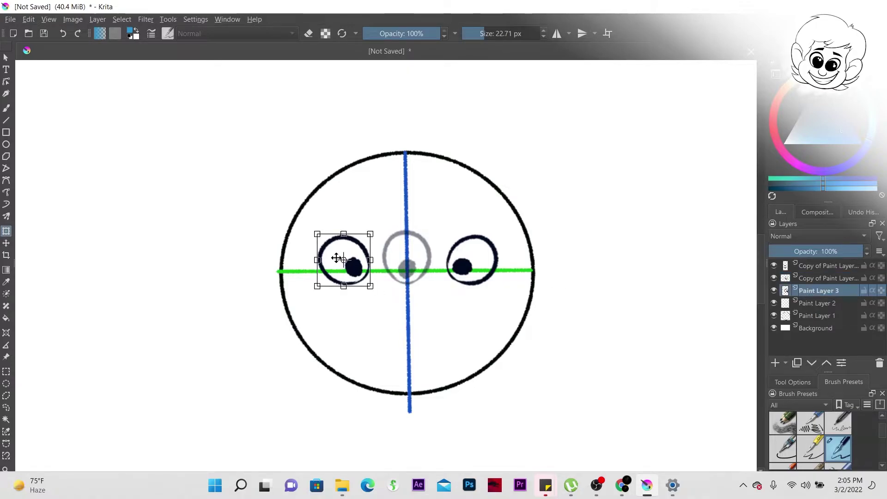
{"action": "left_click_drag", "start_coordinate": [329, 246], "coordinate": [341, 248]}
{"action": "key", "text": "Return"}
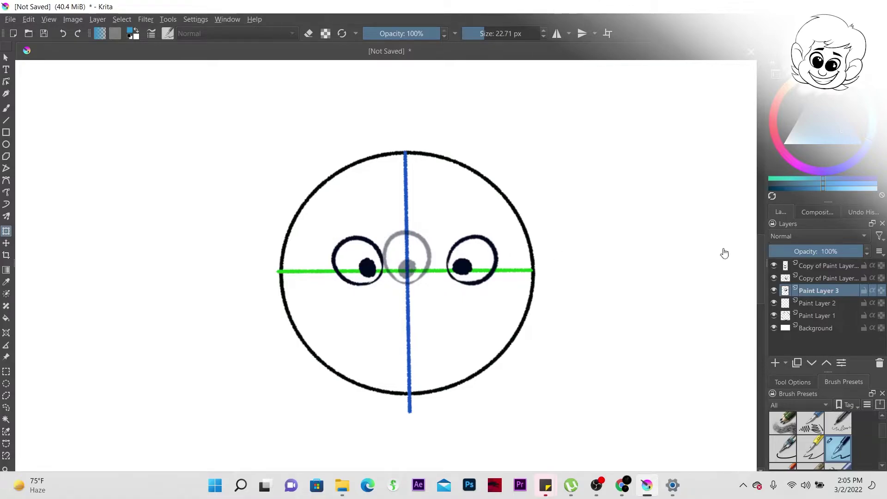
{"action": "left_click", "coordinate": [823, 279]}
{"action": "left_click_drag", "start_coordinate": [491, 258], "coordinate": [474, 258]}
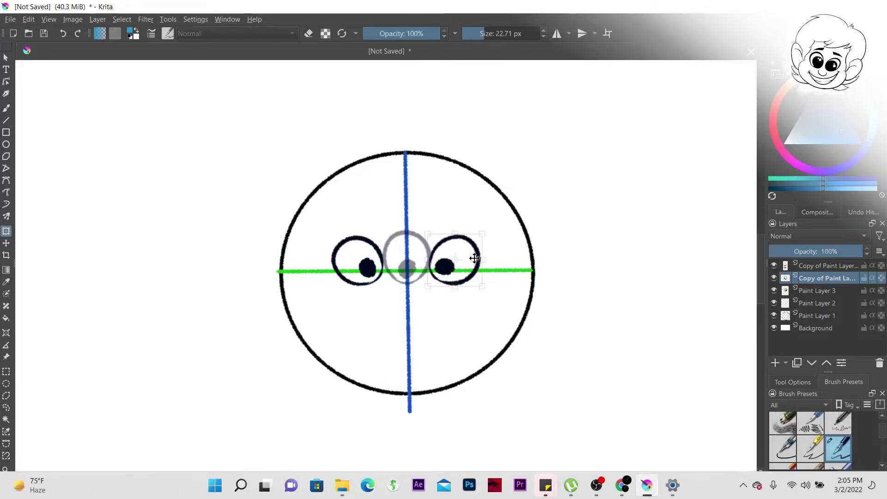
{"action": "key", "text": "Return"}
Step: Hide and reshow the faded middle eye to check the spacing between the left and right eyes
{"action": "left_click", "coordinate": [773, 266]}
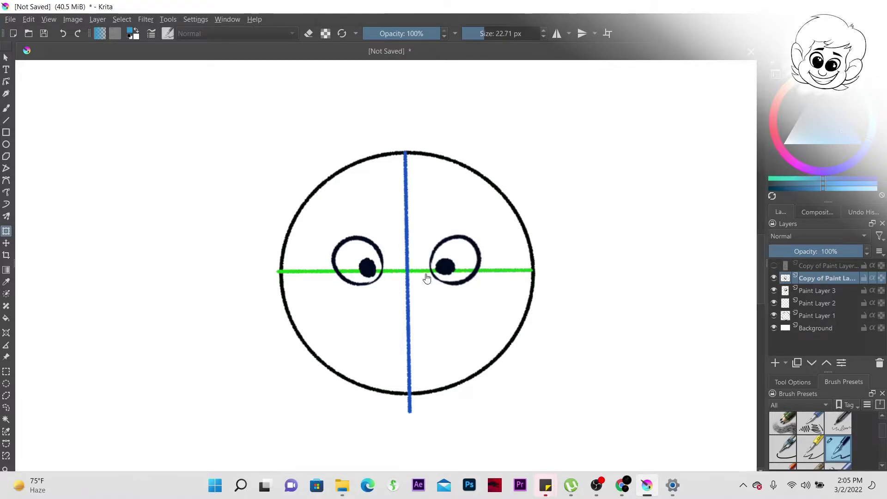
{"action": "left_click", "coordinate": [6, 109]}
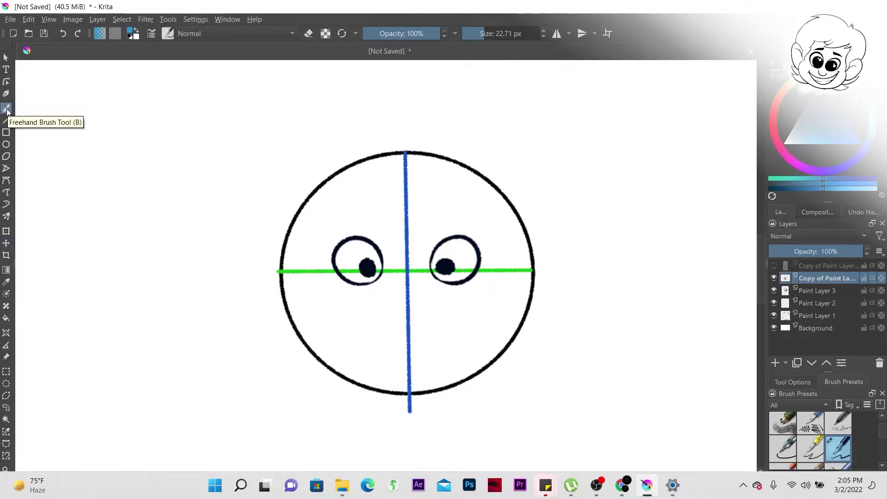
{"action": "left_click", "coordinate": [774, 266]}
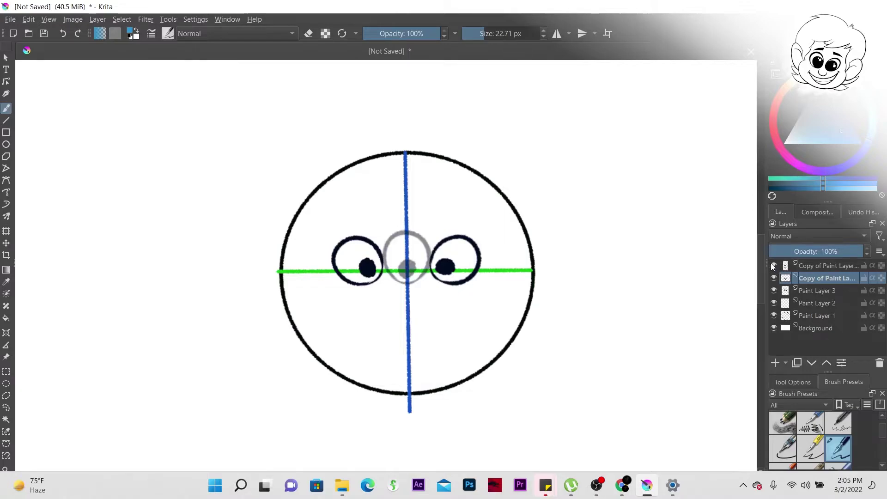
Step: Add a new paint layer and move it to the top of the layer stack
{"action": "left_click", "coordinate": [774, 362]}
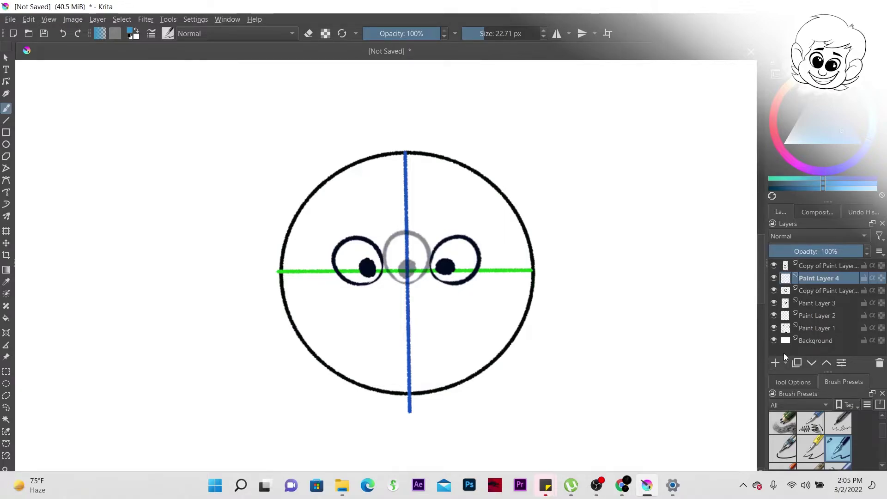
{"action": "left_click_drag", "start_coordinate": [812, 276], "coordinate": [805, 259]}
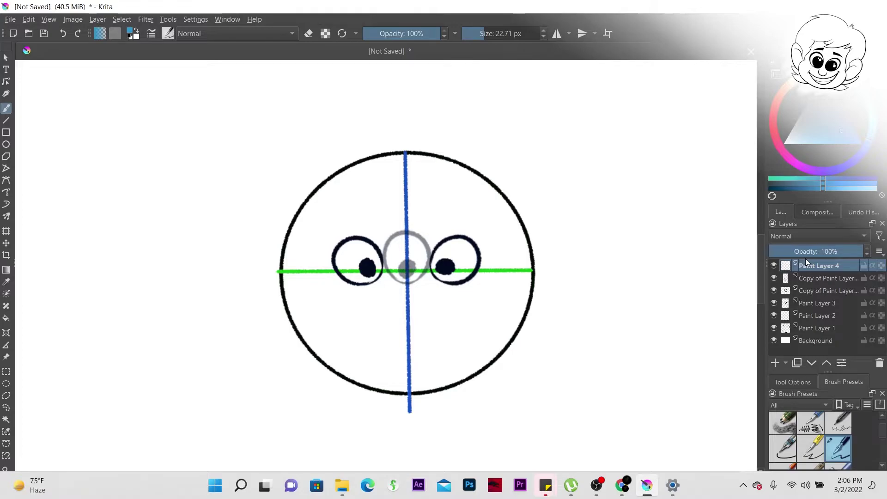
{"action": "left_click_drag", "start_coordinate": [792, 148], "coordinate": [783, 153]}
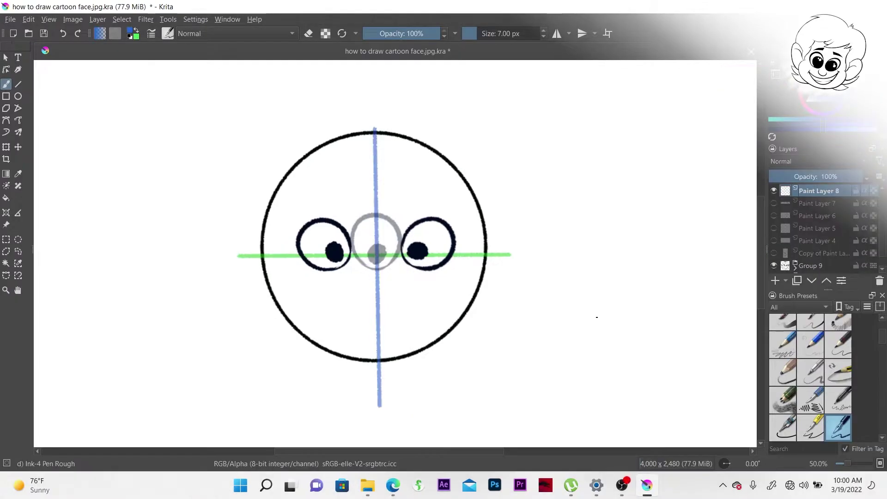
{"action": "left_click_drag", "start_coordinate": [365, 293], "coordinate": [376, 293], "text": "shift"}
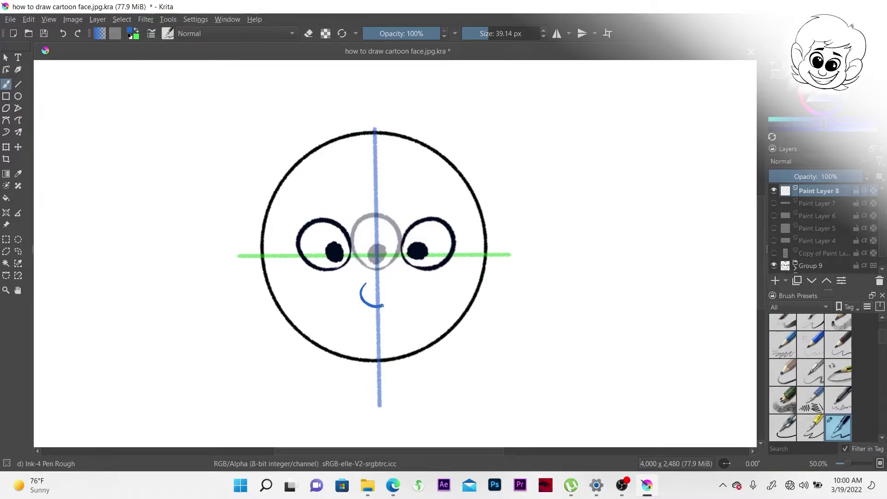
{"action": "key", "text": "ctrl+z"}
{"action": "left_click_drag", "start_coordinate": [362, 282], "coordinate": [389, 281]}
{"action": "key", "text": "ctrl+z"}
{"action": "key", "text": "z"}
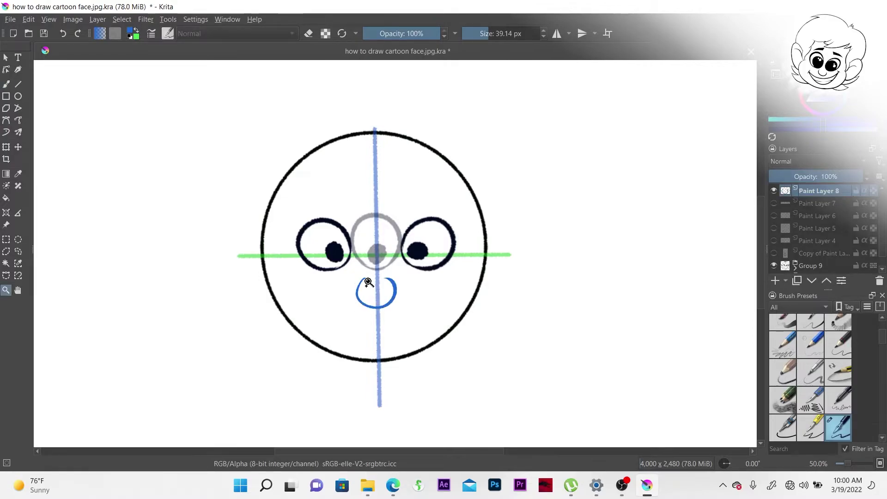
{"action": "left_click", "coordinate": [374, 289]}
{"action": "key", "text": "ctrl+z"}
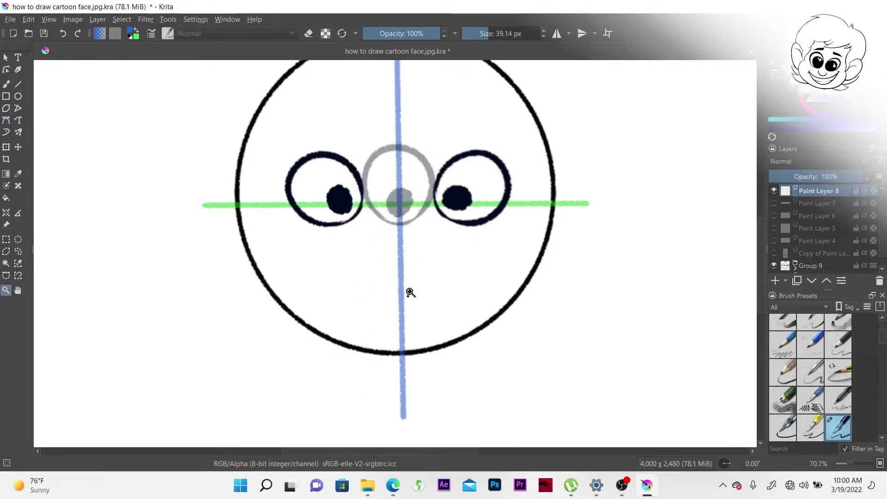
Step: Draw a wide blue U-shaped nose below the middle eye, centred on the vertical guide
{"action": "scroll", "coordinate": [410, 292], "scroll_direction": "down", "scroll_amount": 1}
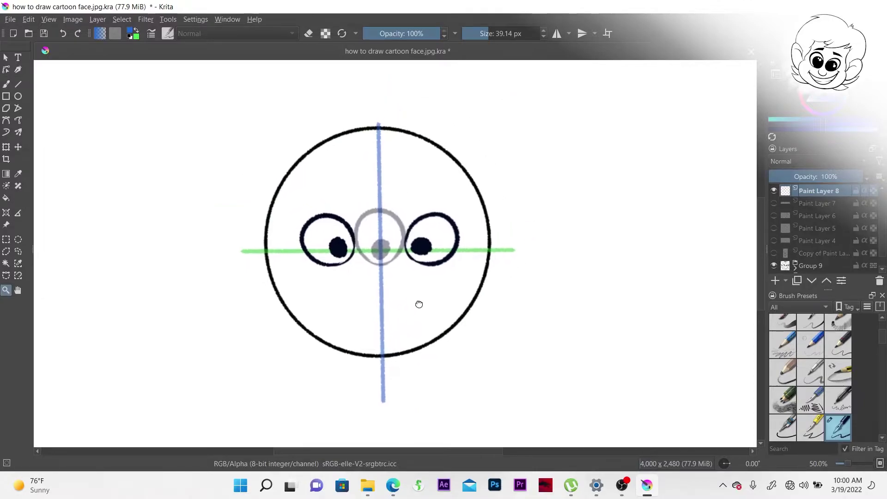
{"action": "key", "text": "b"}
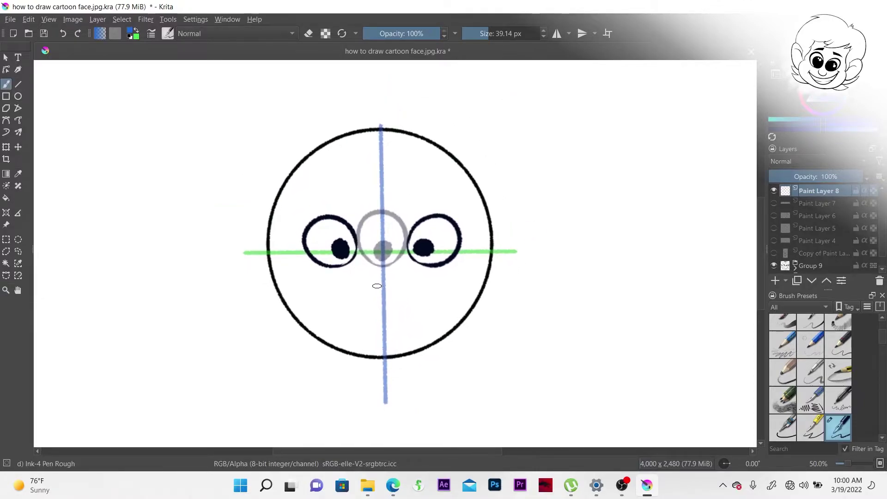
{"action": "key", "text": "ctrl+z"}
{"action": "mouse_move", "coordinate": [372, 283]}
{"action": "left_mouse_down"}
{"action": "mouse_move", "coordinate": [386, 306]}
{"action": "mouse_move", "coordinate": [406, 286]}
{"action": "mouse_move", "coordinate": [403, 299]}
{"action": "left_mouse_up"}
{"action": "key", "text": "ctrl+z"}
{"action": "key", "text": "ctrl+z"}
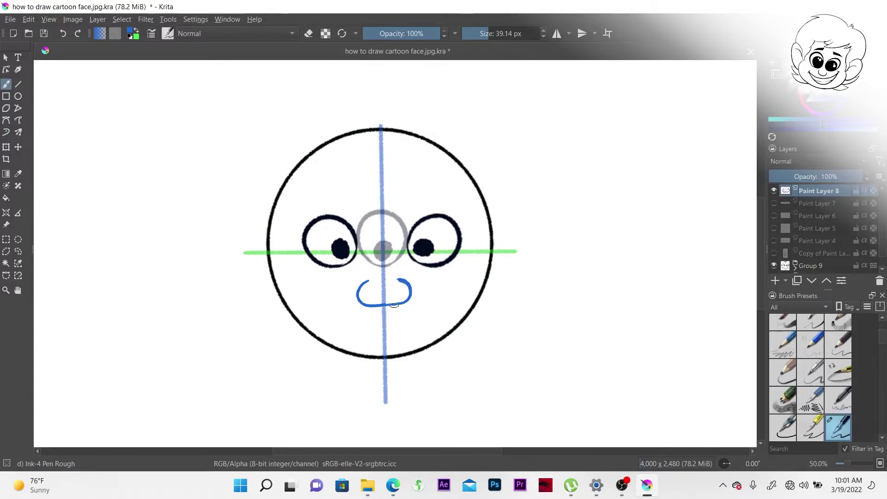
{"action": "key", "text": "ctrl+t"}
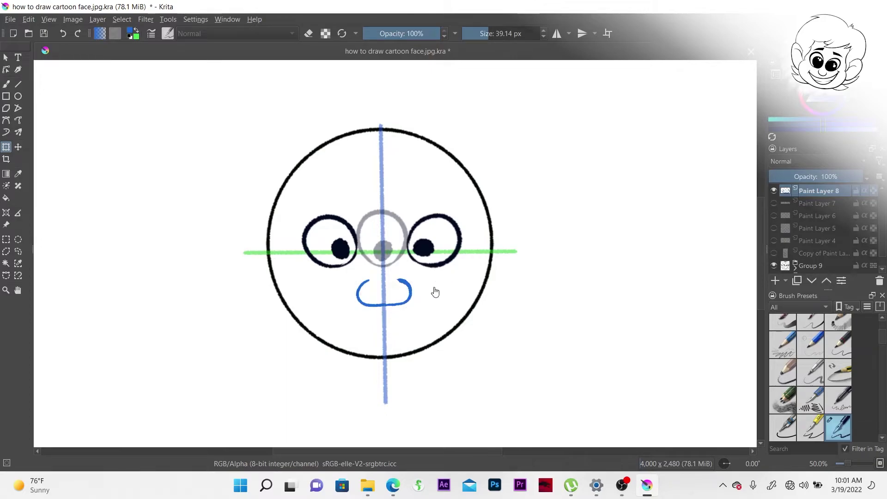
{"action": "left_click", "coordinate": [18, 84]}
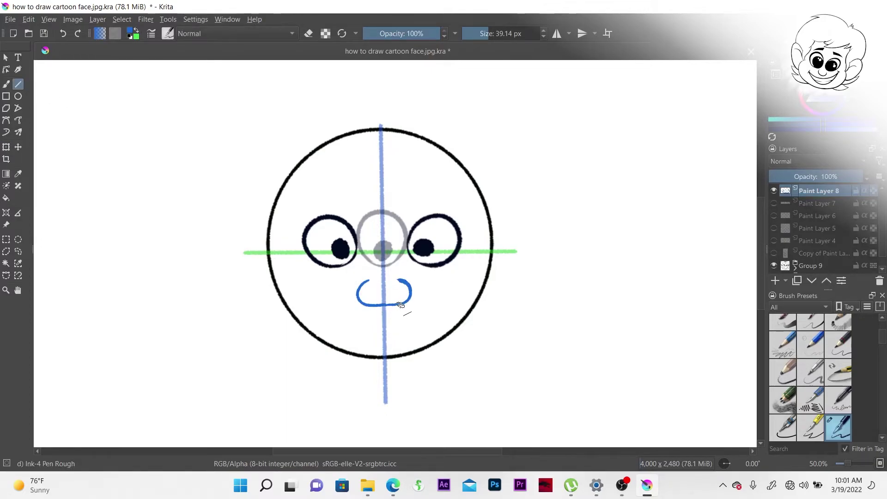
{"action": "mouse_move", "coordinate": [512, 302]}
{"action": "left_mouse_down"}
{"action": "mouse_move", "coordinate": [385, 304]}
{"action": "mouse_move", "coordinate": [510, 302]}
{"action": "left_mouse_up"}
{"action": "key", "text": "ctrl+z"}
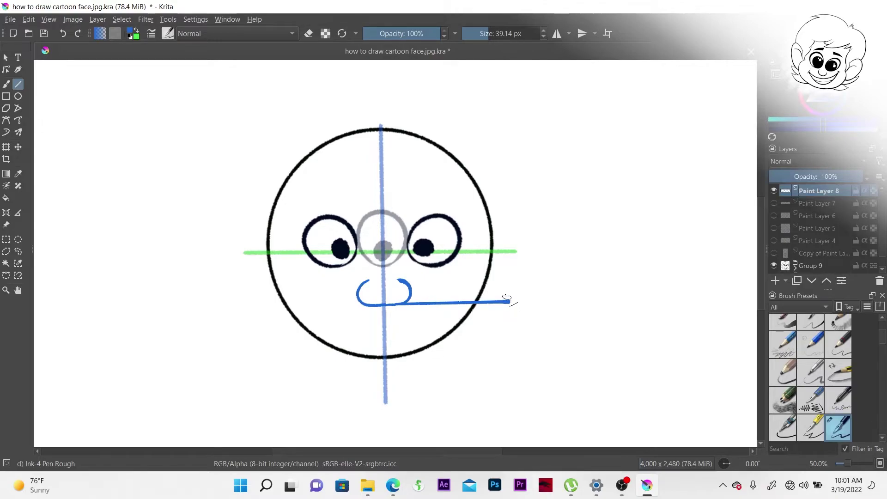
{"action": "key", "text": "ctrl+z"}
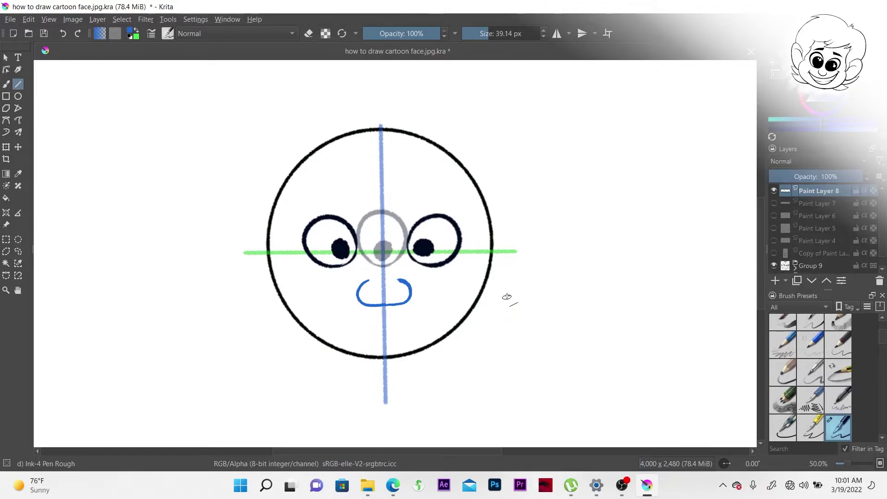
Step: On a new layer, draw two straight horizontal guide lines extending right past the face circle, from the nose's base and the right eye
{"action": "key", "text": "Insert"}
{"action": "left_click_drag", "start_coordinate": [408, 299], "coordinate": [503, 303]}
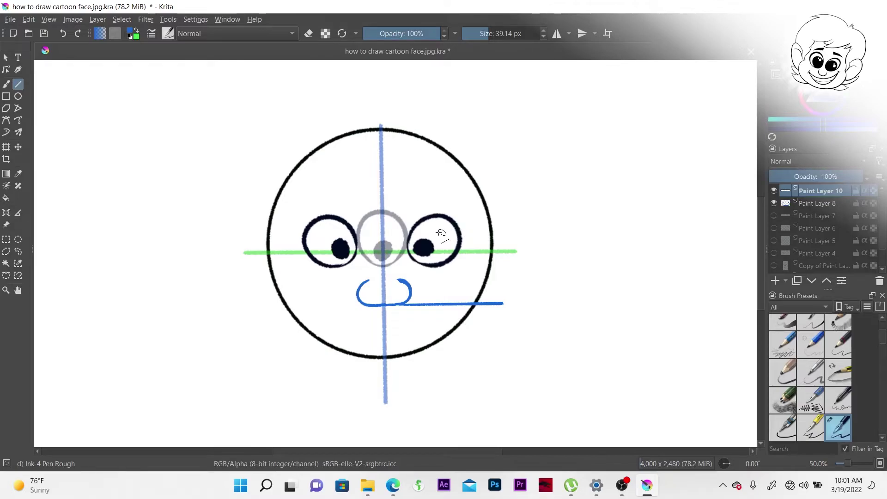
{"action": "mouse_move", "coordinate": [459, 230]}
{"action": "left_mouse_down"}
{"action": "mouse_move", "coordinate": [449, 231]}
{"action": "mouse_move", "coordinate": [511, 234]}
{"action": "mouse_move", "coordinate": [505, 230]}
{"action": "left_mouse_up"}
Step: Add another paint layer named "ears" above the guide lines and switch to the Freehand Brush
{"action": "key", "text": "Insert"}
{"action": "double_click", "coordinate": [805, 192]}
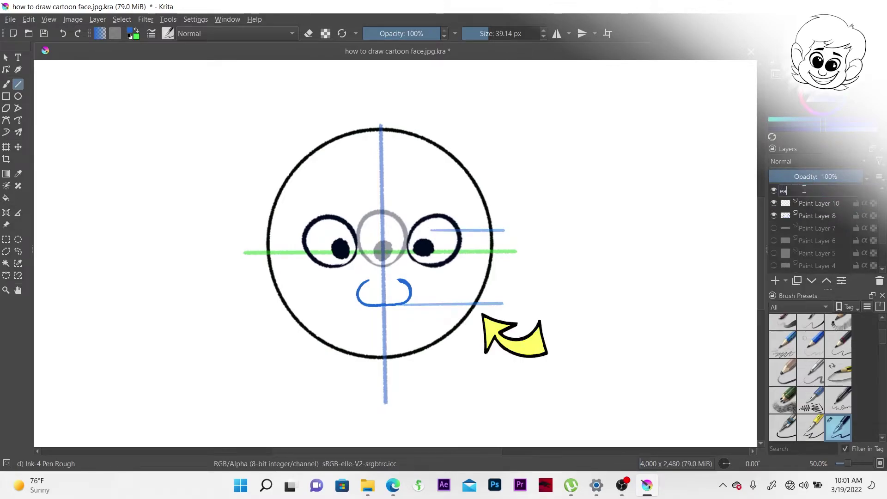
{"action": "type", "text": "eyesb"}
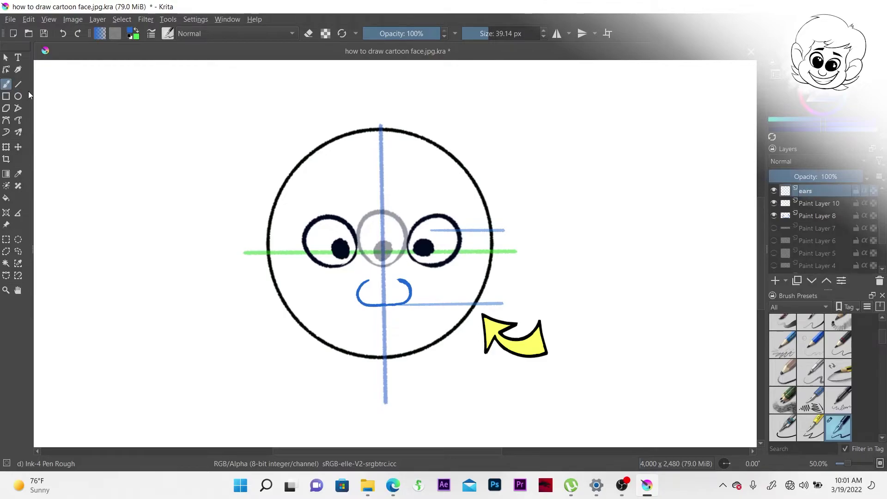
Step: Draw a red ear with an inner fold line on the face circle's right edge, between the two horizontal blue guides
{"action": "left_click", "coordinate": [803, 98]}
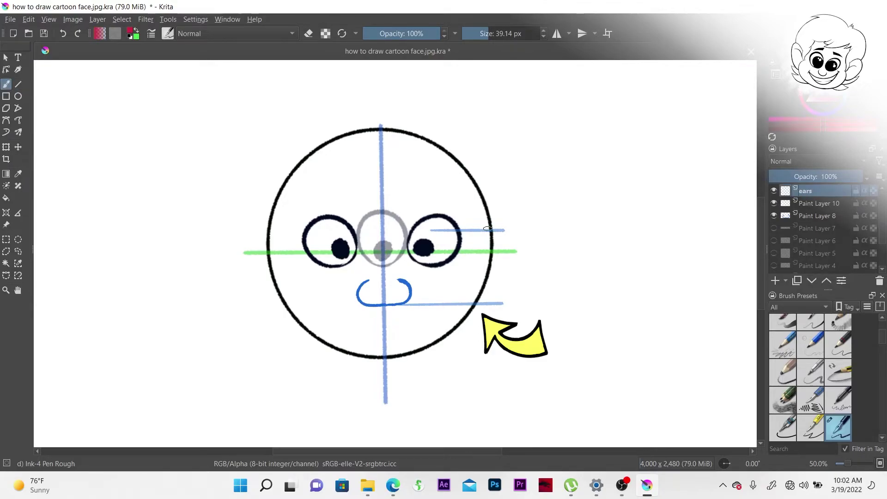
{"action": "mouse_move", "coordinate": [492, 230]}
{"action": "left_mouse_down"}
{"action": "mouse_move", "coordinate": [515, 236]}
{"action": "mouse_move", "coordinate": [519, 253]}
{"action": "mouse_move", "coordinate": [477, 299]}
{"action": "left_mouse_up"}
{"action": "left_click_drag", "start_coordinate": [491, 264], "coordinate": [506, 252]}
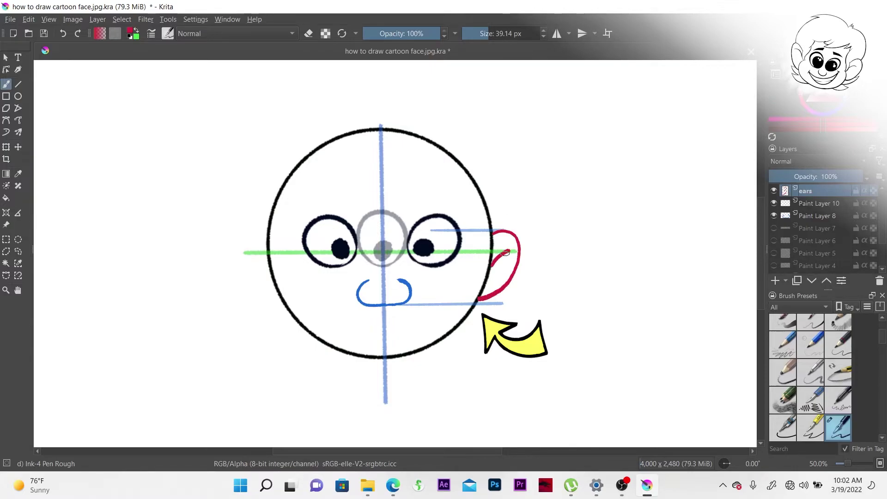
{"action": "mouse_move", "coordinate": [492, 295]}
{"action": "left_mouse_down"}
{"action": "mouse_move", "coordinate": [478, 301]}
{"action": "mouse_move", "coordinate": [502, 290]}
{"action": "left_mouse_up"}
{"action": "key", "text": "e"}
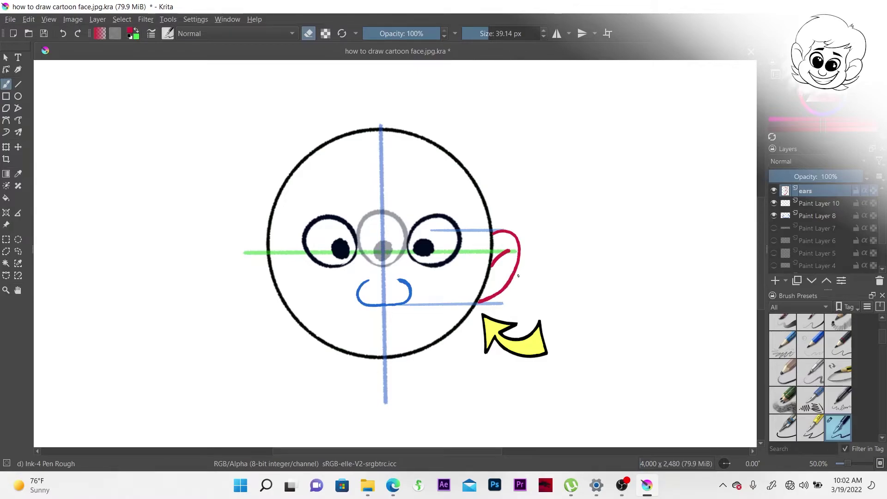
Step: Duplicate the ears layer, mirror the copy horizontally and move it to the left edge of the face circle
{"action": "key", "text": "ctrl+j"}
{"action": "key", "text": "ctrl+t"}
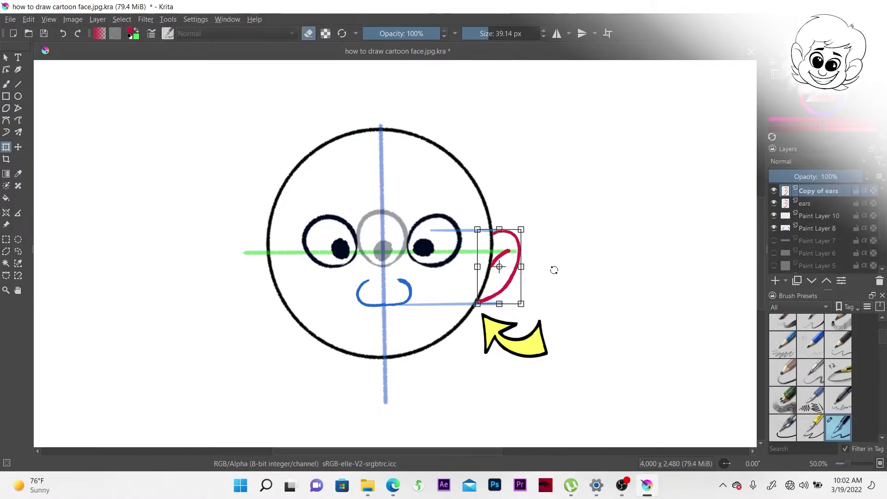
{"action": "right_click", "coordinate": [511, 250]}
{"action": "left_click", "coordinate": [550, 342]}
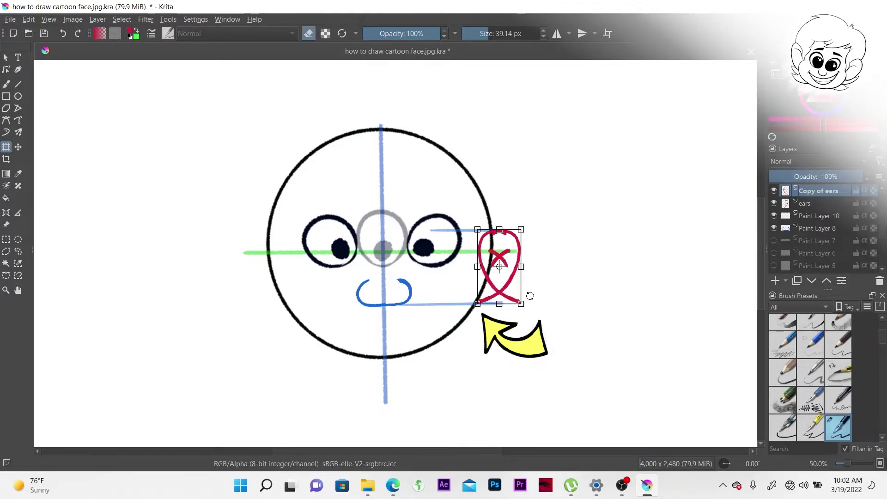
{"action": "left_click_drag", "start_coordinate": [499, 256], "coordinate": [261, 255]}
{"action": "key", "text": "Return"}
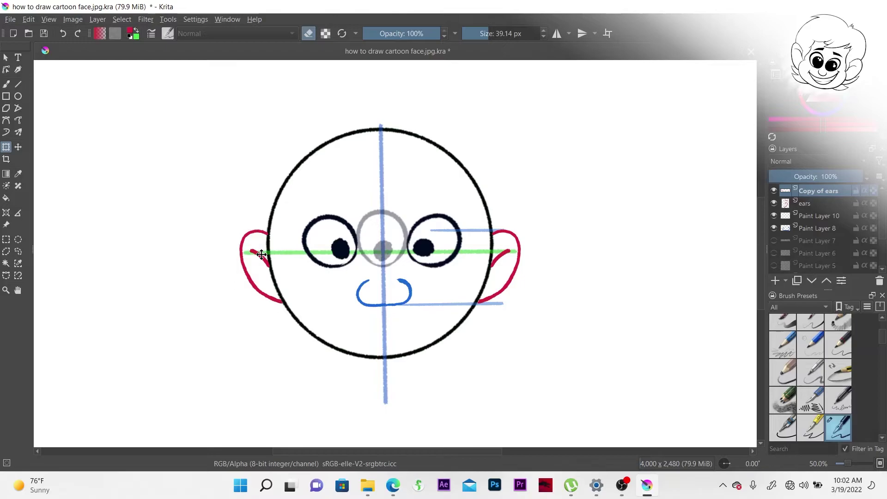
Step: On a new layer, draw a small green smile with a downward arrow below the nose and set the layer's opacity to 44%
{"action": "left_click", "coordinate": [774, 281]}
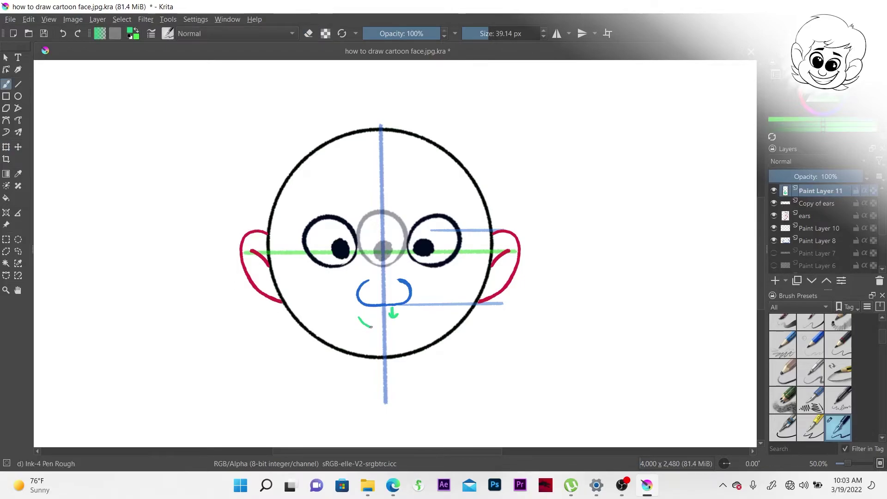
{"action": "left_click_drag", "start_coordinate": [370, 327], "coordinate": [410, 313]}
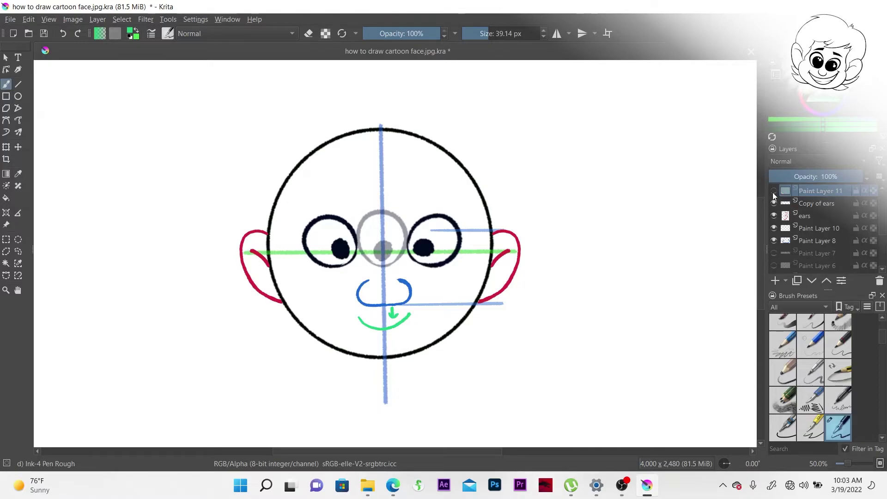
{"action": "left_click", "coordinate": [822, 180]}
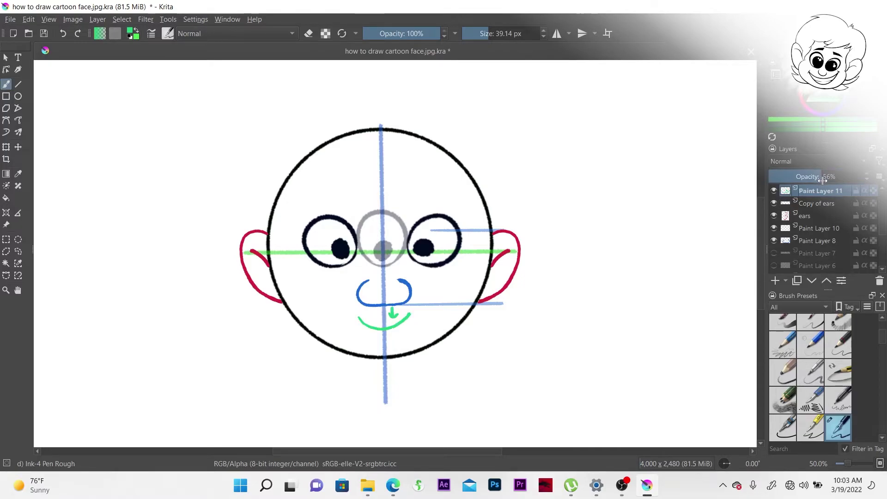
{"action": "left_click", "coordinate": [813, 177]}
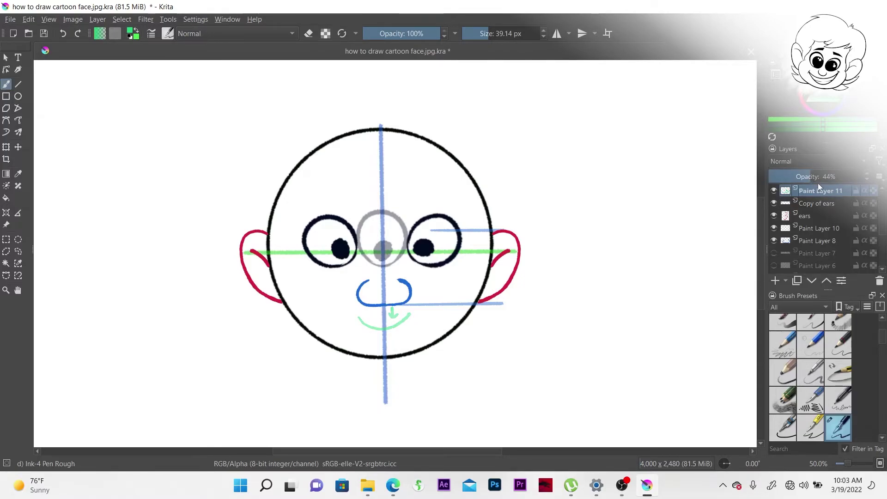
Step: On another new layer, draw two straight vertical green guide lines from the pupils down to mouth level
{"action": "left_click", "coordinate": [776, 281]}
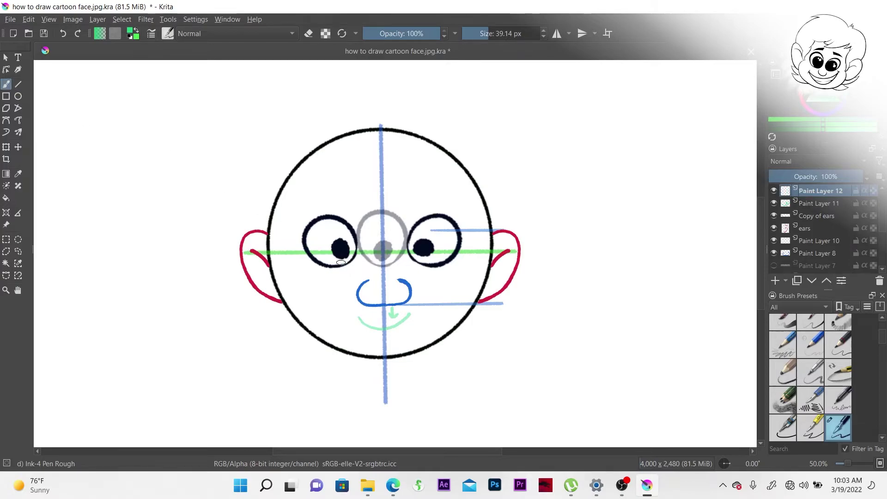
{"action": "key", "text": "v"}
{"action": "left_click_drag", "start_coordinate": [343, 262], "coordinate": [341, 321]}
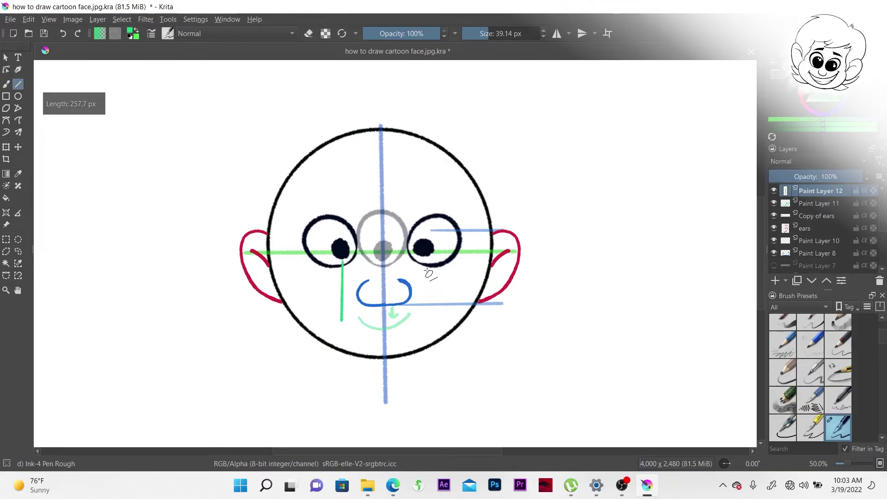
{"action": "left_click_drag", "start_coordinate": [419, 255], "coordinate": [417, 325]}
Step: Erase evenly spaced gaps in both vertical green lines with a larger brush to turn them into dashed guides
{"action": "left_click", "coordinate": [6, 83]}
{"action": "left_click", "coordinate": [308, 34]}
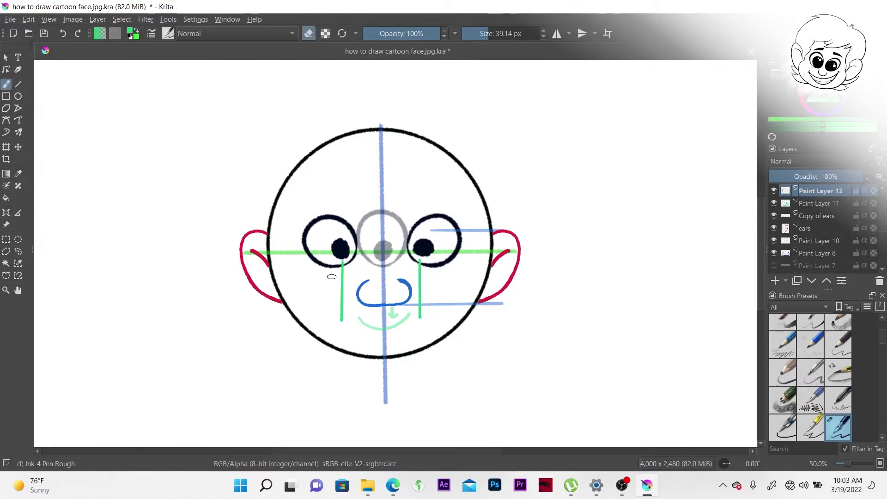
{"action": "mouse_move", "coordinate": [319, 275]}
{"action": "left_mouse_down", "text": "shift"}
{"action": "mouse_move", "coordinate": [365, 275]}
{"action": "mouse_move", "coordinate": [334, 276]}
{"action": "left_mouse_up", "text": "shift"}
{"action": "left_click_drag", "start_coordinate": [324, 276], "coordinate": [425, 276]}
{"action": "mouse_move", "coordinate": [324, 296]}
{"action": "left_mouse_down"}
{"action": "mouse_move", "coordinate": [433, 293]}
{"action": "mouse_move", "coordinate": [447, 304]}
{"action": "left_mouse_up"}
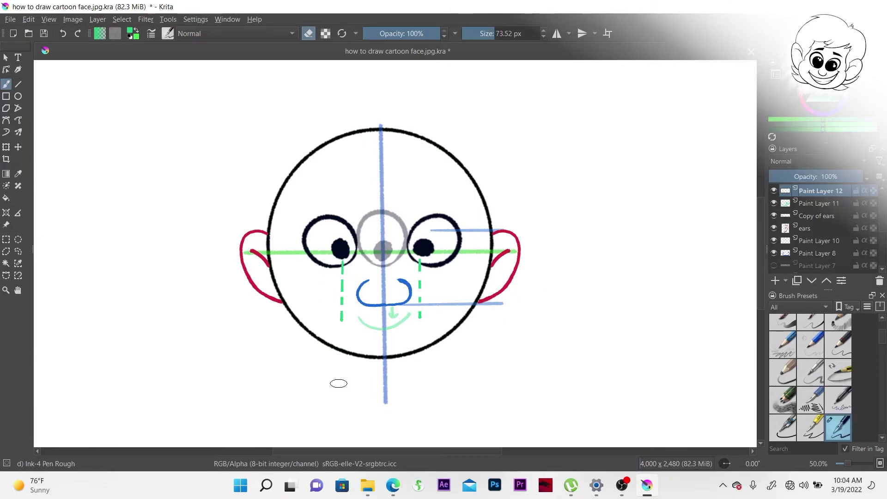
Step: Select the right dashed guide with the freehand selection and shift it slightly to the right with the Transform tool
{"action": "left_click", "coordinate": [18, 250]}
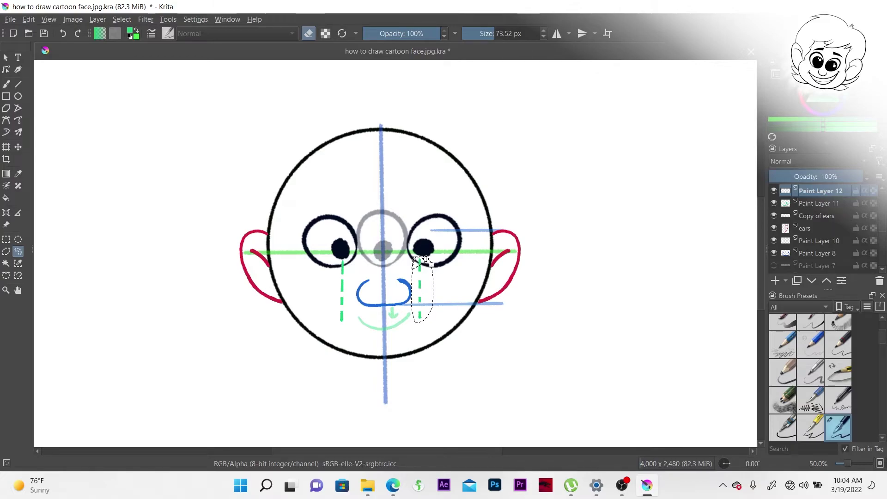
{"action": "left_click_drag", "start_coordinate": [424, 259], "coordinate": [423, 272]}
{"action": "key", "text": "ctrl+t"}
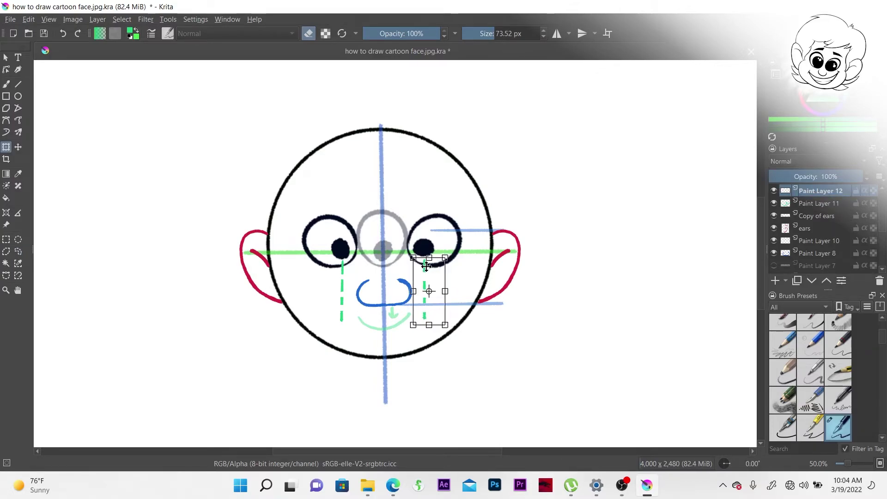
{"action": "key", "text": "ctrl+z"}
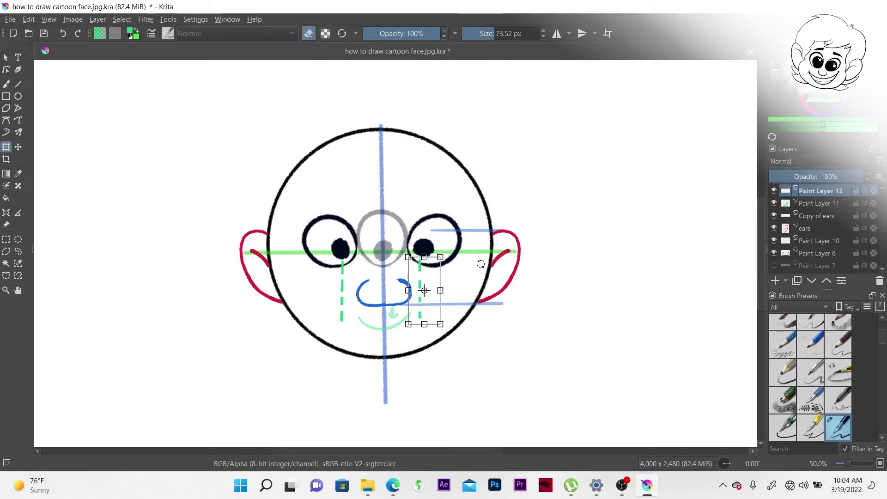
{"action": "key", "text": "Return"}
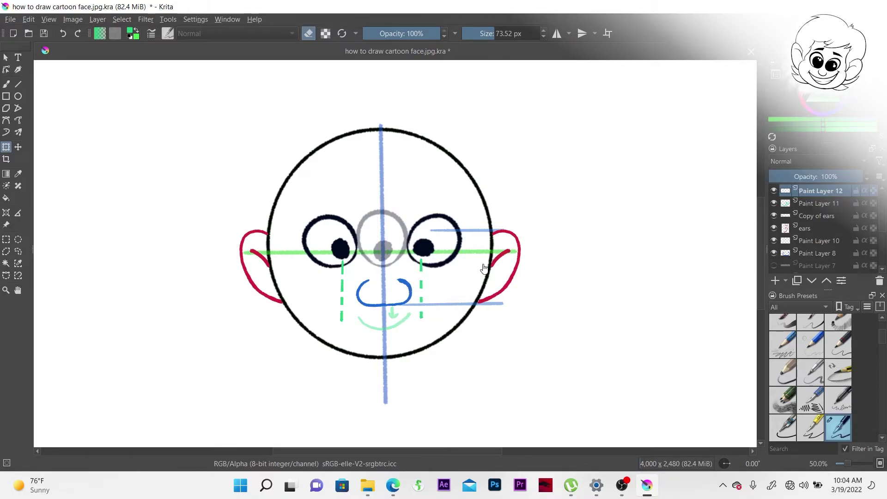
Step: On a new layer, paint a wider, thicker green smile spanning the two dashed guides and hide the first smile layer
{"action": "key", "text": "b"}
{"action": "left_click", "coordinate": [774, 280]}
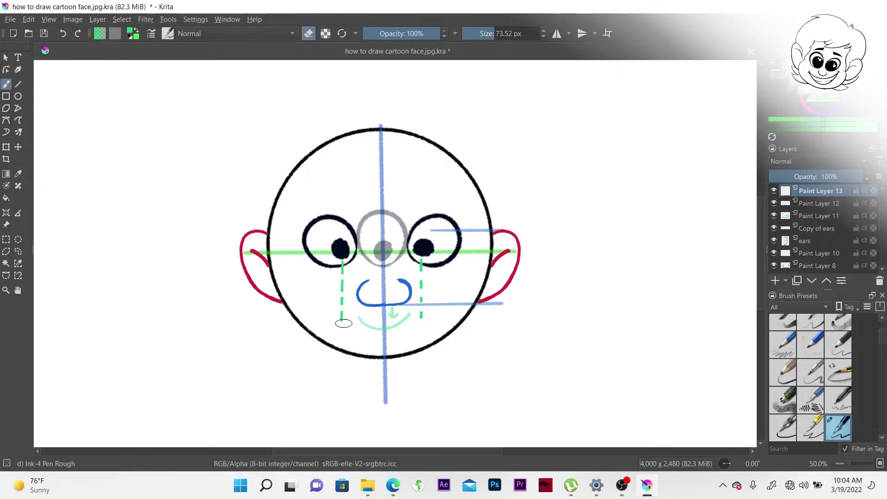
{"action": "key", "text": "e"}
{"action": "mouse_move", "coordinate": [345, 318]}
{"action": "left_mouse_down"}
{"action": "mouse_move", "coordinate": [384, 338]}
{"action": "mouse_move", "coordinate": [420, 317]}
{"action": "left_mouse_up"}
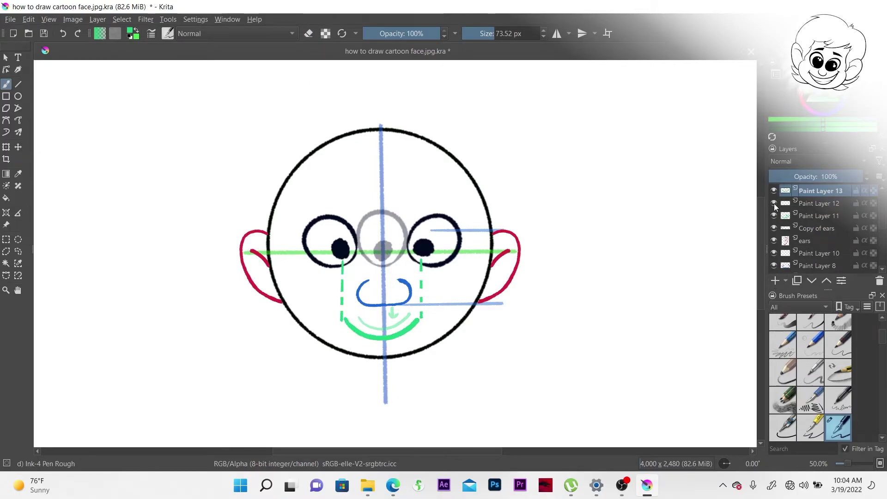
{"action": "left_click", "coordinate": [773, 215]}
{"action": "left_click", "coordinate": [774, 216]}
{"action": "left_click", "coordinate": [773, 216]}
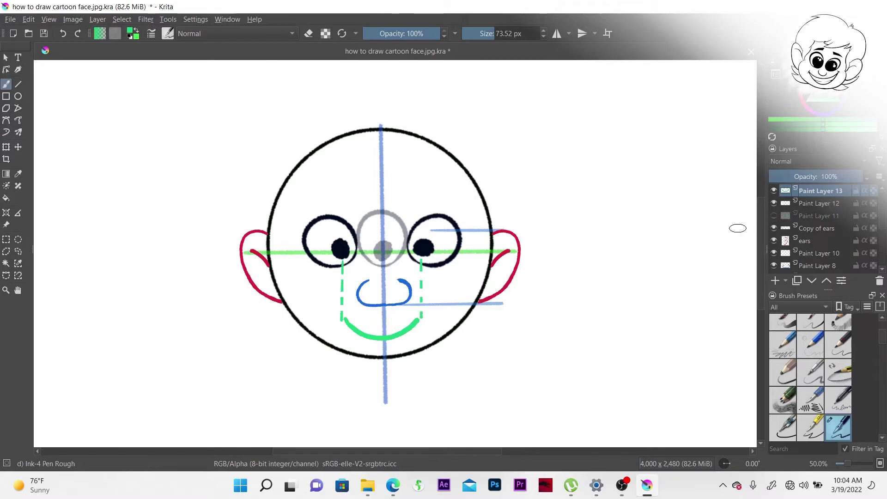
Step: On a new layer, draw the black fringe across the forehead and the hairline down to the left ear
{"action": "left_click", "coordinate": [774, 281]}
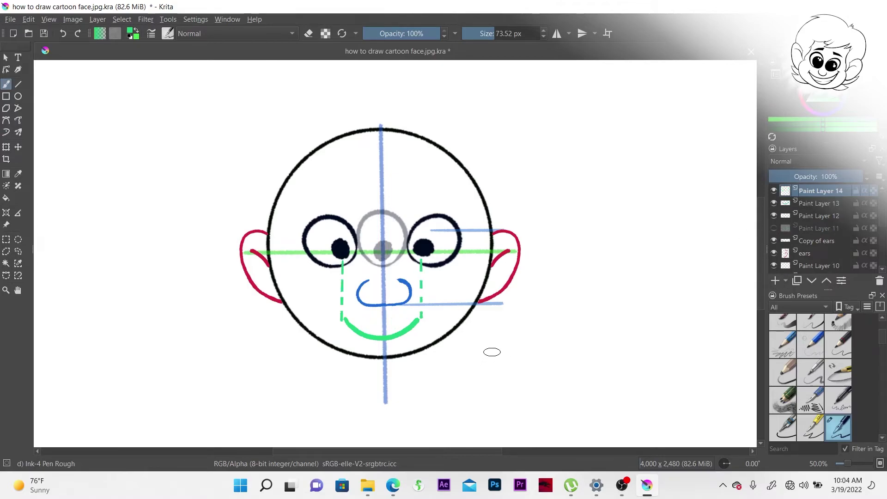
{"action": "key", "text": "ctrl+t"}
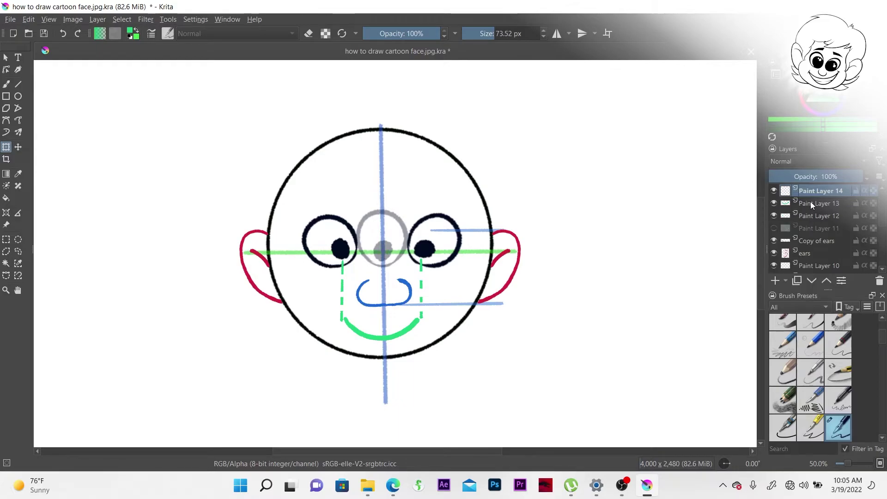
{"action": "left_click", "coordinate": [6, 84]}
{"action": "mouse_move", "coordinate": [438, 157]}
{"action": "left_mouse_down"}
{"action": "mouse_move", "coordinate": [318, 197]}
{"action": "mouse_move", "coordinate": [373, 165]}
{"action": "mouse_move", "coordinate": [351, 193]}
{"action": "mouse_move", "coordinate": [276, 204]}
{"action": "mouse_move", "coordinate": [253, 266]}
{"action": "left_mouse_up"}
{"action": "key", "text": "ctrl+z"}
{"action": "key", "text": "ctrl+z"}
{"action": "key", "text": "ctrl+z"}
{"action": "mouse_move", "coordinate": [299, 199]}
{"action": "left_mouse_down"}
{"action": "mouse_move", "coordinate": [272, 241]}
{"action": "mouse_move", "coordinate": [276, 236]}
{"action": "mouse_move", "coordinate": [278, 259]}
{"action": "left_mouse_up"}
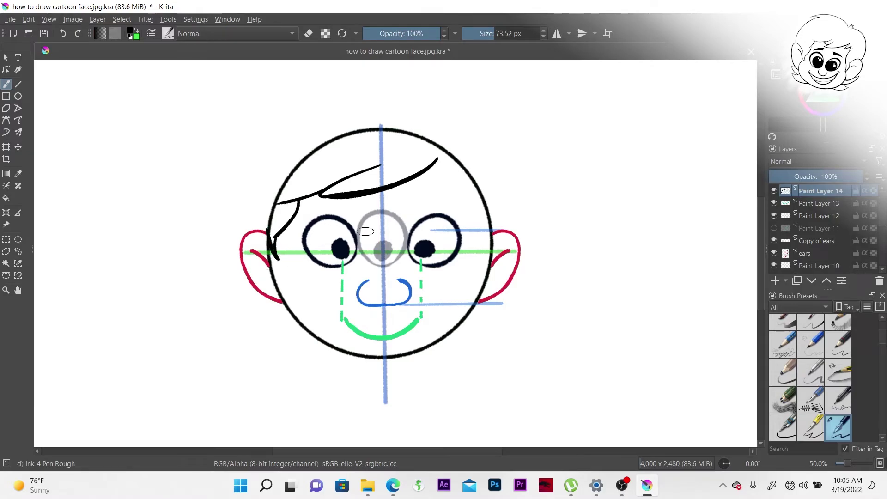
Step: Draw the black hairline down to the right ear and the rounded outer hair outline over the head
{"action": "mouse_move", "coordinate": [438, 159]}
{"action": "left_mouse_down"}
{"action": "mouse_move", "coordinate": [454, 195]}
{"action": "mouse_move", "coordinate": [494, 227]}
{"action": "mouse_move", "coordinate": [473, 222]}
{"action": "mouse_move", "coordinate": [485, 232]}
{"action": "mouse_move", "coordinate": [484, 256]}
{"action": "mouse_move", "coordinate": [494, 233]}
{"action": "mouse_move", "coordinate": [484, 262]}
{"action": "left_mouse_up"}
{"action": "mouse_move", "coordinate": [259, 229]}
{"action": "left_mouse_down"}
{"action": "mouse_move", "coordinate": [253, 174]}
{"action": "mouse_move", "coordinate": [462, 139]}
{"action": "mouse_move", "coordinate": [240, 175]}
{"action": "mouse_move", "coordinate": [451, 138]}
{"action": "mouse_move", "coordinate": [516, 174]}
{"action": "mouse_move", "coordinate": [507, 218]}
{"action": "left_mouse_up"}
{"action": "key", "text": "ctrl+z"}
{"action": "key", "text": "ctrl+z"}
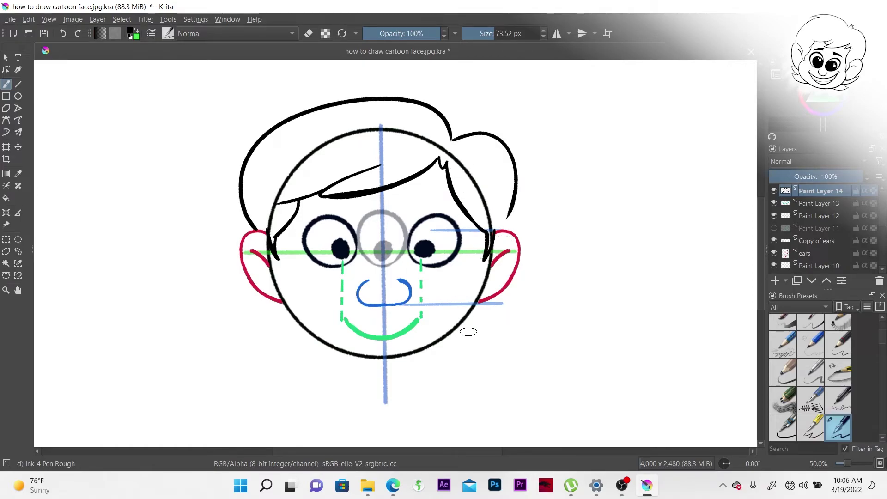
Step: Set the opacity of Group 9, which holds the face circle and eyes, to 49%
{"action": "scroll", "coordinate": [883, 271], "scroll_direction": "down", "scroll_amount": 5}
{"action": "left_click", "coordinate": [811, 255]}
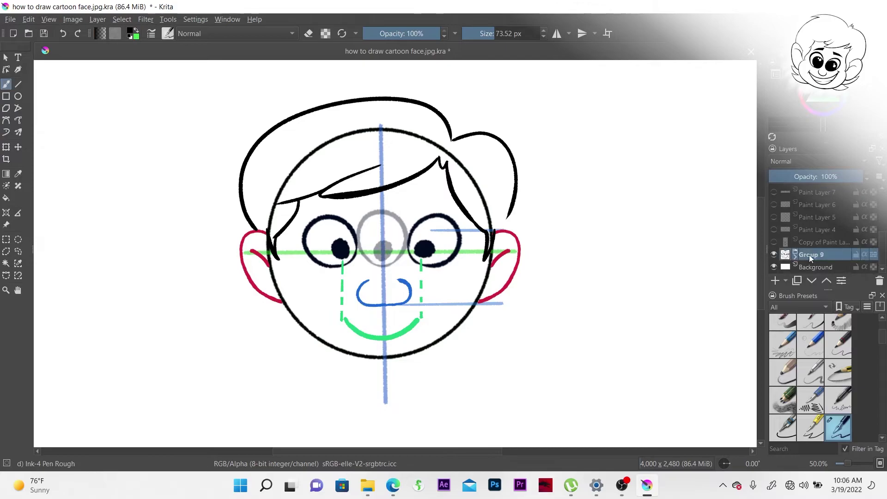
{"action": "left_click", "coordinate": [811, 181]}
{"action": "left_click_drag", "start_coordinate": [881, 237], "coordinate": [881, 198]}
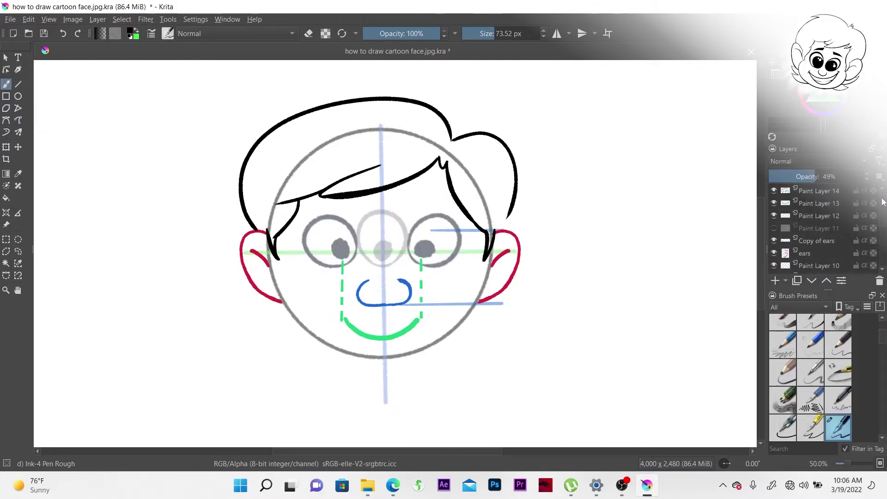
Step: Merge the copied ear layer into the ears layer and fade the merged layer to about half opacity
{"action": "left_click", "coordinate": [816, 252]}
{"action": "left_click", "coordinate": [813, 240]}
{"action": "left_click", "coordinate": [774, 241]}
{"action": "left_click", "coordinate": [774, 240]}
{"action": "key", "text": "ctrl+e"}
{"action": "left_click", "coordinate": [813, 176]}
Step: Set the opacity of the green smile, dashed guide and blue nose layers to 50%
{"action": "left_click", "coordinate": [810, 214]}
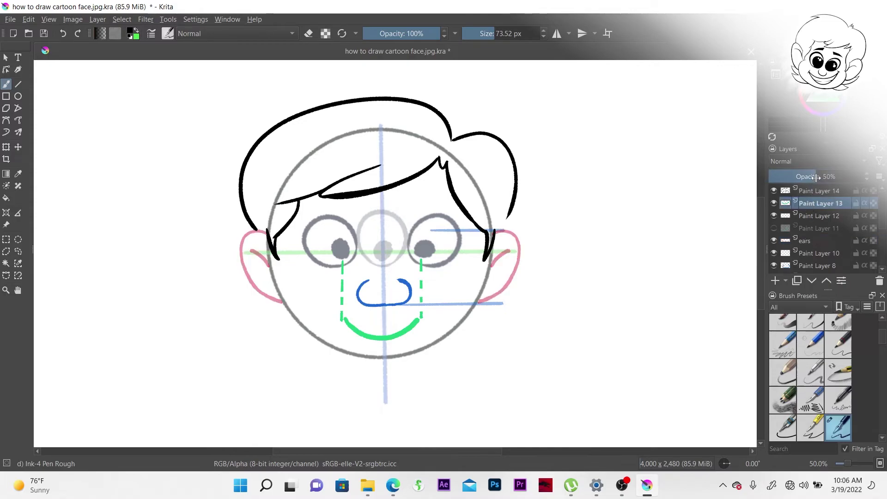
{"action": "left_click", "coordinate": [818, 177]}
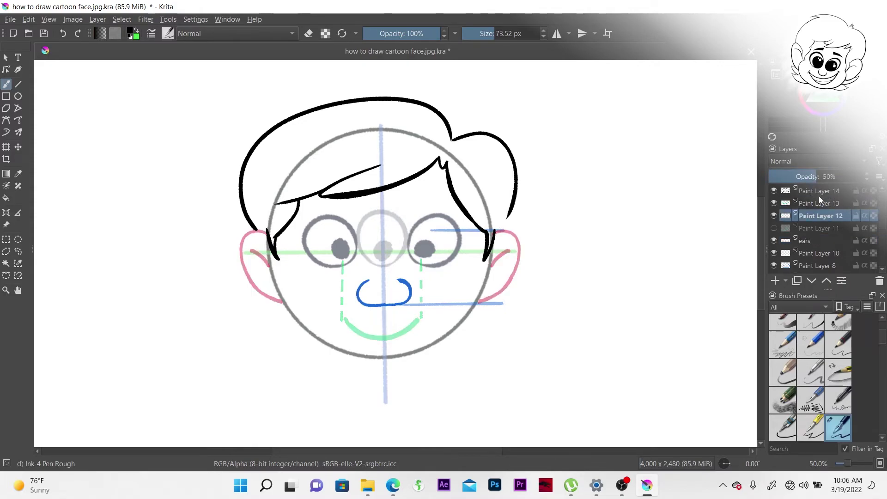
{"action": "left_click", "coordinate": [812, 264]}
{"action": "left_click", "coordinate": [817, 176]}
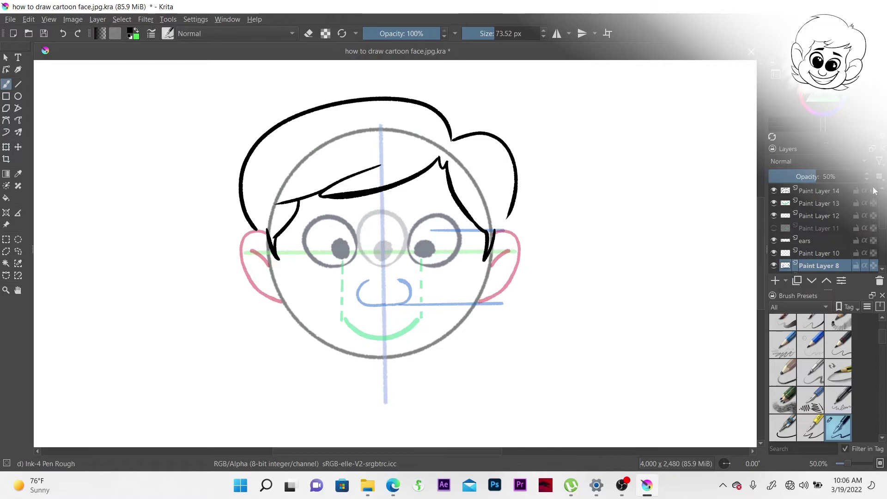
Step: On the hair layer, ink the right ear and its inner fold in black over the faded sketch
{"action": "left_click", "coordinate": [836, 192]}
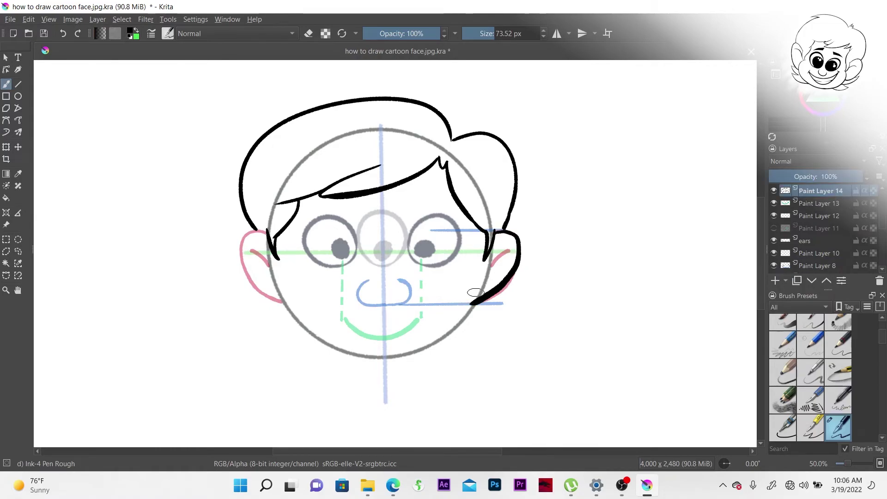
{"action": "mouse_move", "coordinate": [493, 231]}
{"action": "left_mouse_down"}
{"action": "mouse_move", "coordinate": [516, 237]}
{"action": "mouse_move", "coordinate": [481, 302]}
{"action": "mouse_move", "coordinate": [491, 299]}
{"action": "mouse_move", "coordinate": [468, 307]}
{"action": "mouse_move", "coordinate": [476, 306]}
{"action": "left_mouse_up"}
{"action": "key", "text": "ctrl+z"}
Step: Ink the jawline along the lower half of the face circle and the left ear with its inner fold
{"action": "key", "text": "ctrl+z"}
{"action": "key", "text": "ctrl+z"}
{"action": "left_click_drag", "start_coordinate": [512, 247], "coordinate": [445, 342]}
{"action": "mouse_move", "coordinate": [269, 250]}
{"action": "left_mouse_down"}
{"action": "mouse_move", "coordinate": [295, 314]}
{"action": "mouse_move", "coordinate": [366, 354]}
{"action": "mouse_move", "coordinate": [337, 349]}
{"action": "mouse_move", "coordinate": [402, 354]}
{"action": "mouse_move", "coordinate": [439, 343]}
{"action": "mouse_move", "coordinate": [463, 315]}
{"action": "mouse_move", "coordinate": [427, 345]}
{"action": "mouse_move", "coordinate": [386, 355]}
{"action": "mouse_move", "coordinate": [335, 349]}
{"action": "mouse_move", "coordinate": [376, 360]}
{"action": "mouse_move", "coordinate": [408, 354]}
{"action": "mouse_move", "coordinate": [441, 340]}
{"action": "mouse_move", "coordinate": [461, 323]}
{"action": "mouse_move", "coordinate": [455, 316]}
{"action": "mouse_move", "coordinate": [440, 348]}
{"action": "mouse_move", "coordinate": [468, 323]}
{"action": "mouse_move", "coordinate": [447, 340]}
{"action": "left_mouse_up"}
{"action": "key", "text": "ctrl+z"}
{"action": "key", "text": "ctrl+z"}
{"action": "key", "text": "e"}
{"action": "key", "text": "e"}
{"action": "mouse_move", "coordinate": [267, 234]}
{"action": "left_mouse_down"}
{"action": "mouse_move", "coordinate": [243, 238]}
{"action": "mouse_move", "coordinate": [257, 290]}
{"action": "left_mouse_up"}
{"action": "left_click_drag", "start_coordinate": [249, 250], "coordinate": [270, 263]}
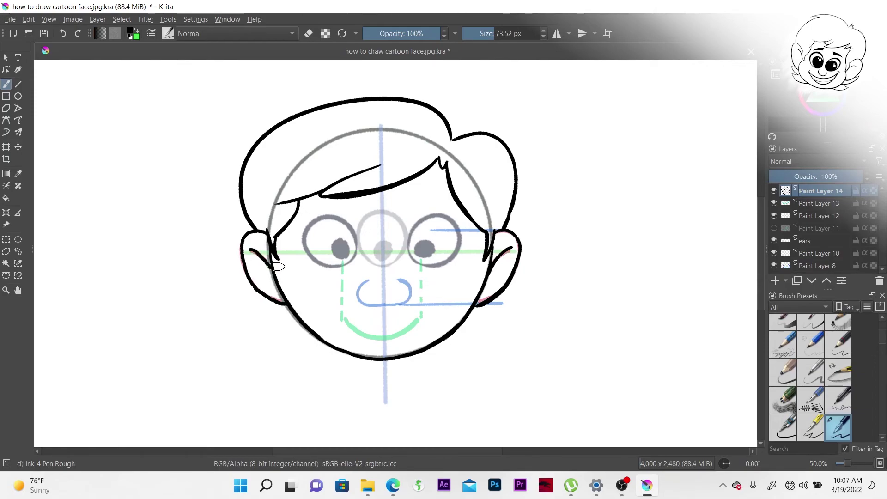
Step: Ink both eye outlines with filled pupils and trace the nose in black
{"action": "mouse_move", "coordinate": [419, 246]}
{"action": "left_mouse_down"}
{"action": "mouse_move", "coordinate": [423, 219]}
{"action": "mouse_move", "coordinate": [441, 214]}
{"action": "mouse_move", "coordinate": [460, 237]}
{"action": "mouse_move", "coordinate": [446, 261]}
{"action": "left_mouse_up"}
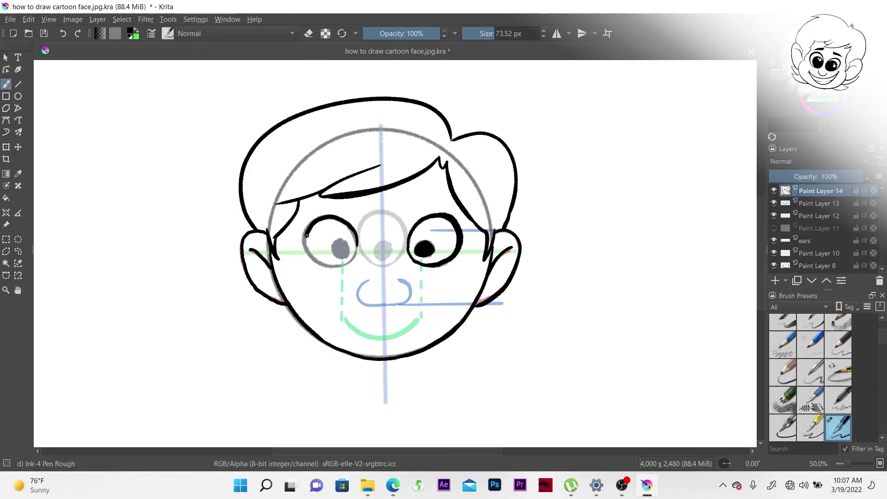
{"action": "mouse_move", "coordinate": [338, 266]}
{"action": "left_mouse_down"}
{"action": "mouse_move", "coordinate": [353, 256]}
{"action": "mouse_move", "coordinate": [343, 247]}
{"action": "left_mouse_up"}
{"action": "mouse_move", "coordinate": [368, 280]}
{"action": "left_mouse_down"}
{"action": "mouse_move", "coordinate": [361, 301]}
{"action": "mouse_move", "coordinate": [376, 306]}
{"action": "mouse_move", "coordinate": [404, 302]}
{"action": "left_mouse_up"}
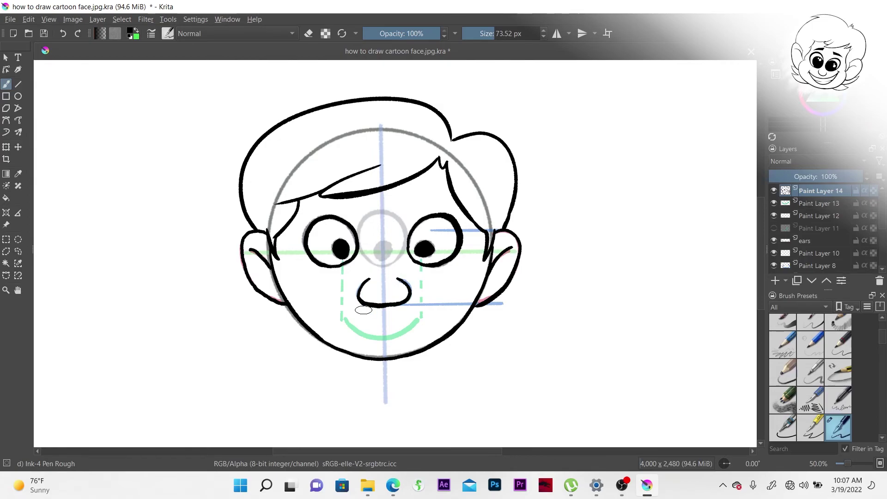
Step: Ink the smile in black along the green mouth sketch and add a short eyebrow above each eye
{"action": "key", "text": "ctrl+z"}
{"action": "mouse_move", "coordinate": [344, 317]}
{"action": "left_mouse_down"}
{"action": "mouse_move", "coordinate": [374, 337]}
{"action": "mouse_move", "coordinate": [358, 331]}
{"action": "mouse_move", "coordinate": [394, 335]}
{"action": "mouse_move", "coordinate": [422, 316]}
{"action": "left_mouse_up"}
{"action": "key", "text": "ctrl+z"}
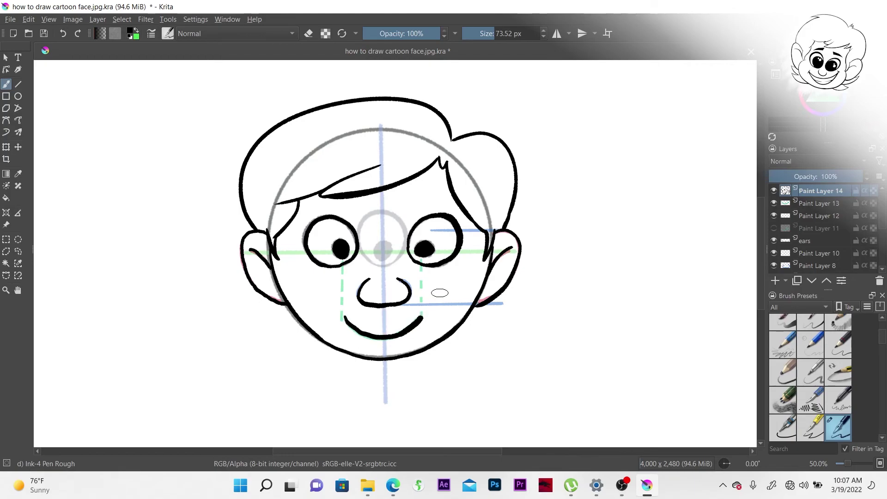
{"action": "left_click_drag", "start_coordinate": [424, 201], "coordinate": [444, 202]}
{"action": "left_click_drag", "start_coordinate": [316, 209], "coordinate": [336, 205]}
Step: Hide all the sketch and guide layers, including Group 9, keeping only the black line art and the Background visible
{"action": "left_click", "coordinate": [773, 203]}
{"action": "left_click", "coordinate": [773, 216]}
{"action": "left_click", "coordinate": [773, 240]}
{"action": "left_click", "coordinate": [774, 253]}
{"action": "scroll", "coordinate": [850, 226], "scroll_direction": "down", "scroll_amount": 2}
{"action": "left_click", "coordinate": [773, 203]}
{"action": "scroll", "coordinate": [775, 240], "scroll_direction": "down", "scroll_amount": 1}
{"action": "left_click", "coordinate": [774, 255]}
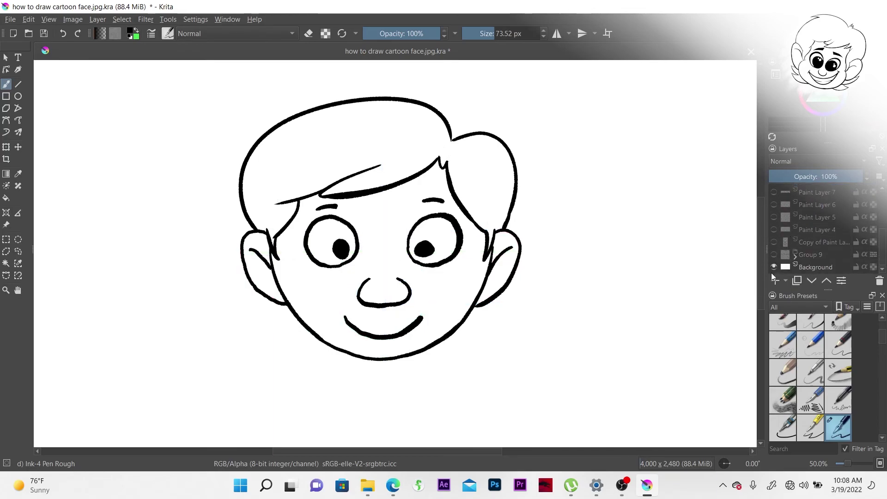
Step: Paint over both pupils in black to make them slightly larger and rounder
{"action": "left_click_drag", "start_coordinate": [416, 249], "coordinate": [424, 254]}
{"action": "left_click_drag", "start_coordinate": [336, 245], "coordinate": [344, 249]}
{"action": "key", "text": "ctrl+z"}
{"action": "key", "text": "ctrl+z"}
{"action": "left_click_drag", "start_coordinate": [418, 250], "coordinate": [426, 240]}
{"action": "left_click_drag", "start_coordinate": [335, 241], "coordinate": [333, 259]}
Step: Draw the sides of the neck, a curved neckline beneath the chin and a sloping shoulder line on each side
{"action": "left_click_drag", "start_coordinate": [327, 344], "coordinate": [323, 372]}
{"action": "left_click_drag", "start_coordinate": [432, 347], "coordinate": [437, 373]}
{"action": "mouse_move", "coordinate": [322, 372]}
{"action": "left_mouse_down"}
{"action": "mouse_move", "coordinate": [425, 384]}
{"action": "mouse_move", "coordinate": [437, 373]}
{"action": "left_mouse_up"}
{"action": "left_click_drag", "start_coordinate": [322, 367], "coordinate": [265, 396]}
{"action": "left_click_drag", "start_coordinate": [436, 368], "coordinate": [514, 385]}
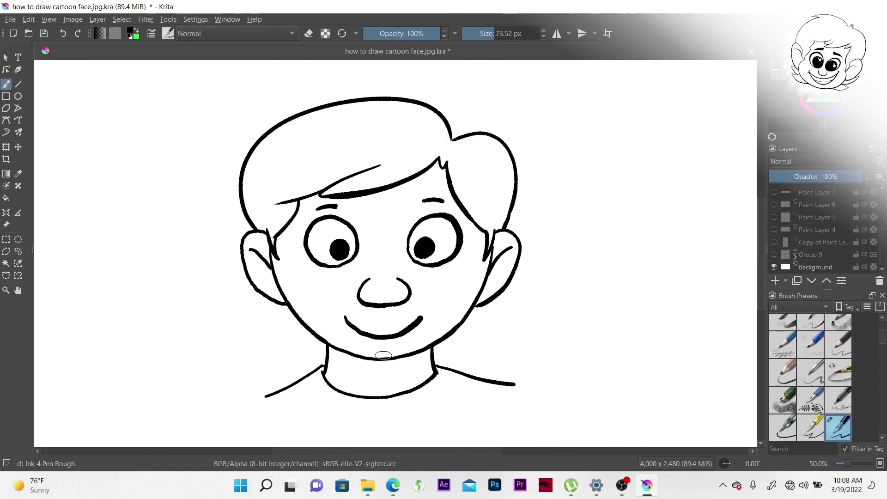